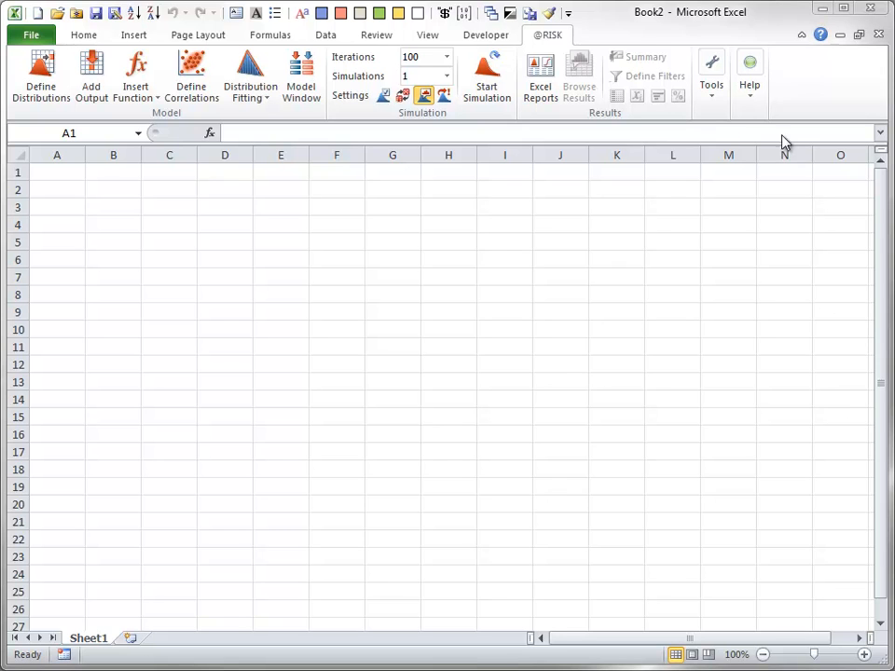
pyautogui.click(749, 94)
pyautogui.click(750, 93)
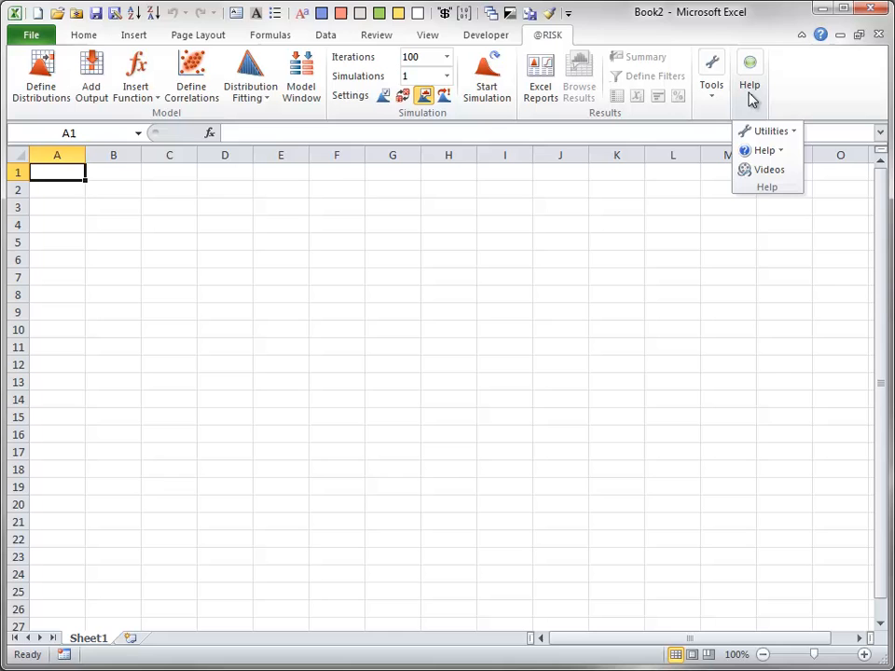
pyautogui.click(795, 136)
pyautogui.click(794, 154)
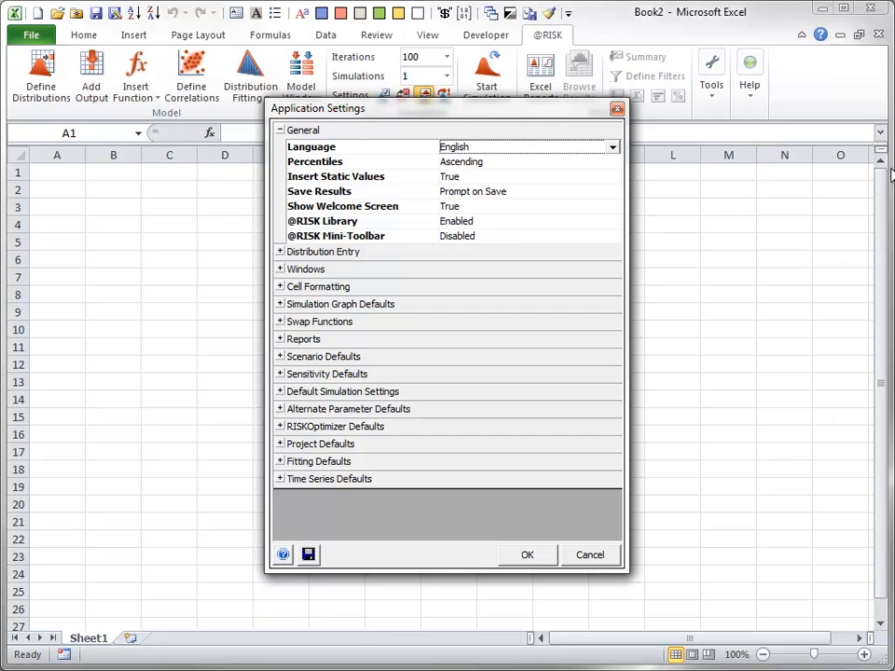
pyautogui.click(579, 555)
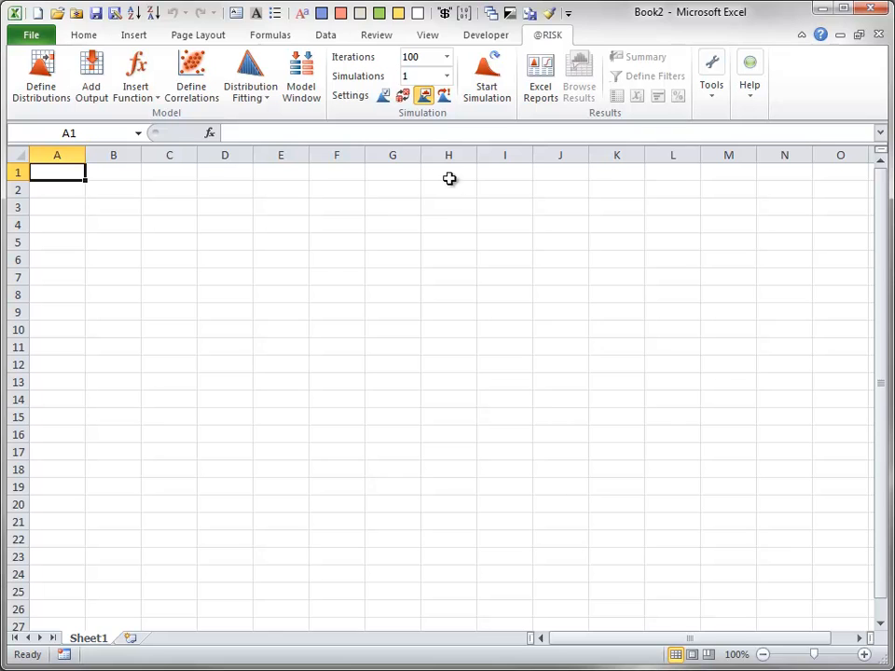
# Step: Open the simulation settings and review the general runtime options, the static value choices and the results display options
pyautogui.click(384, 97)
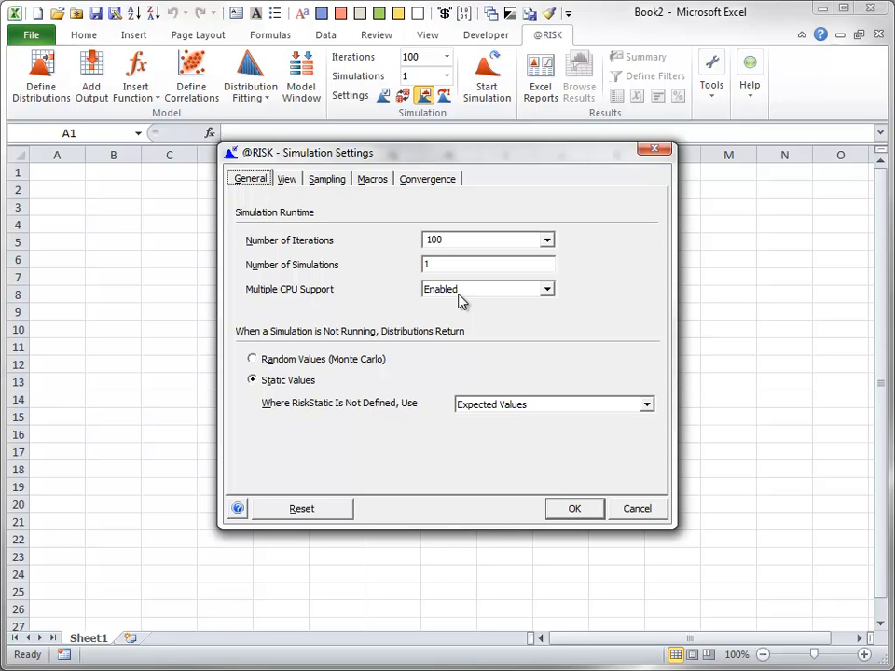
pyautogui.click(647, 405)
pyautogui.click(650, 410)
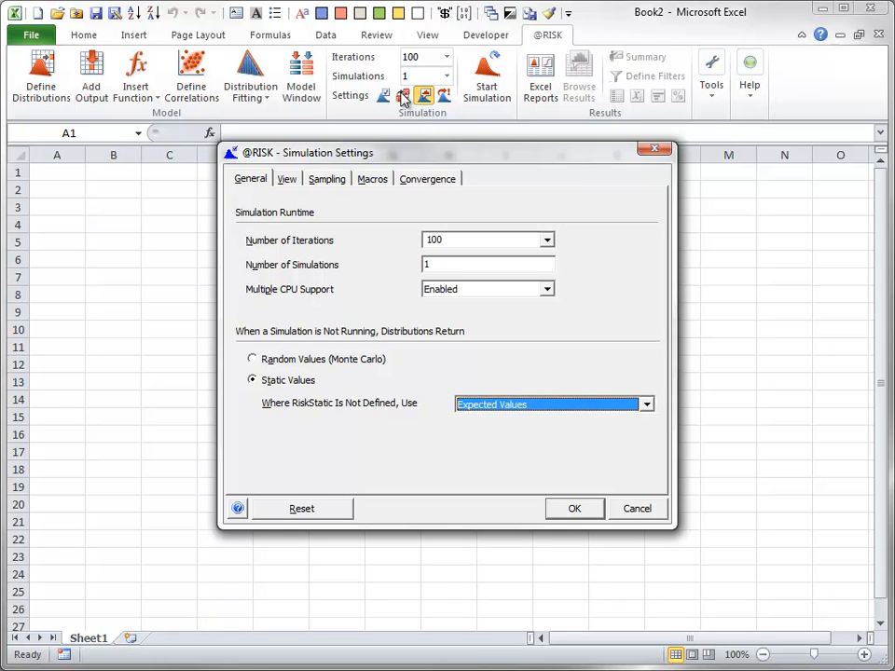
pyautogui.click(292, 183)
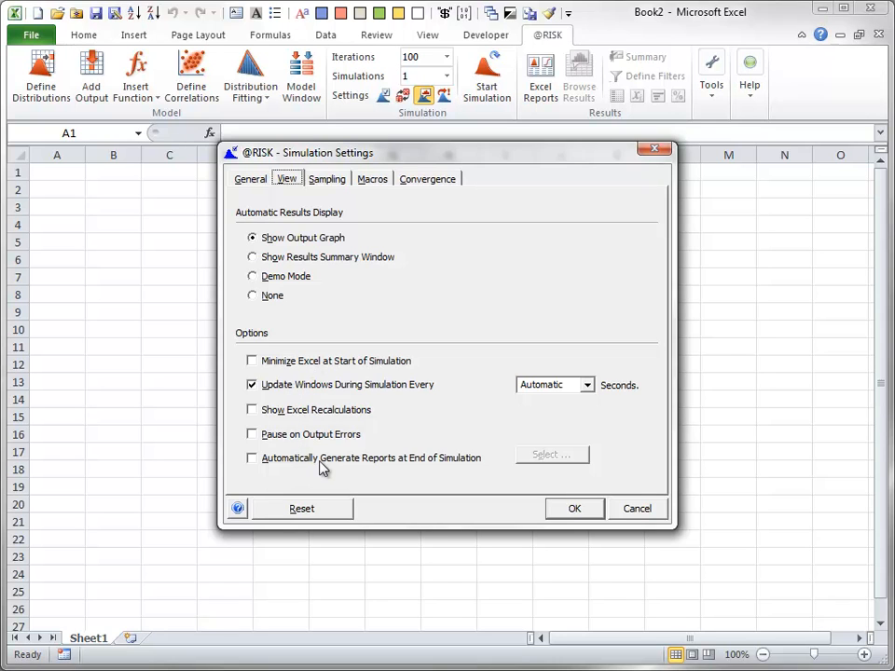
# Step: Review the available sampling types and random number generators in the sampling settings
pyautogui.click(326, 180)
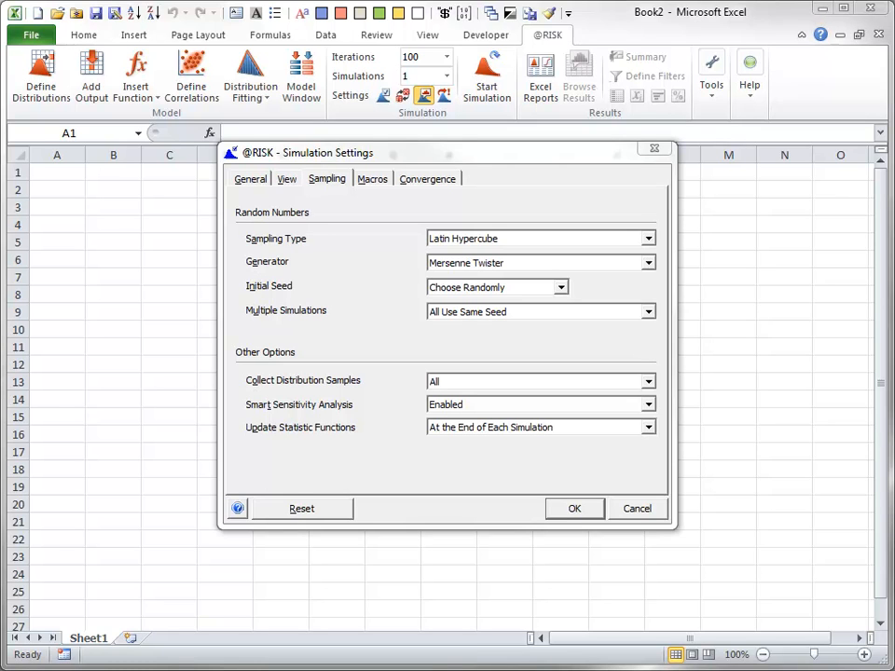
pyautogui.click(648, 239)
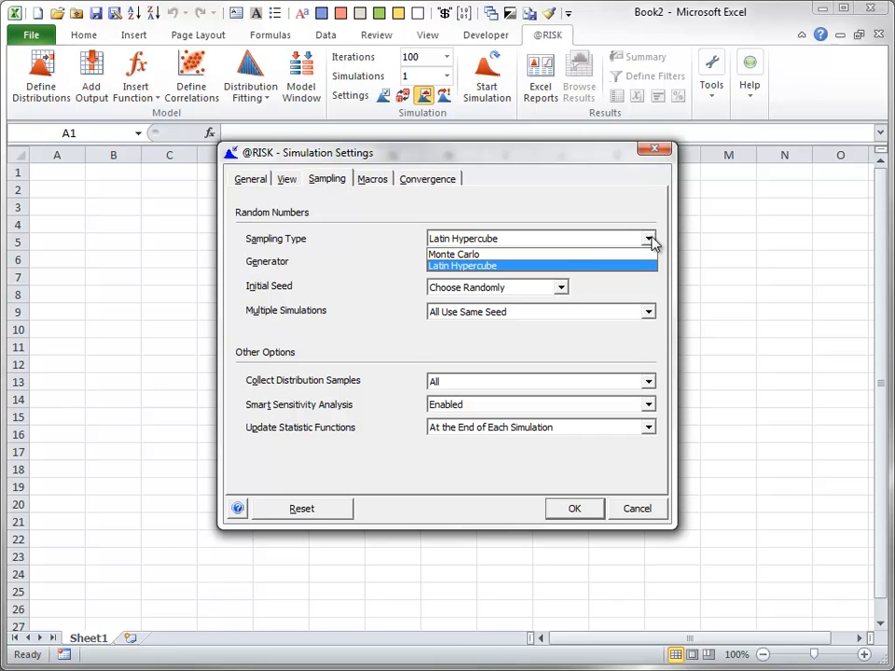
pyautogui.click(651, 241)
pyautogui.click(649, 269)
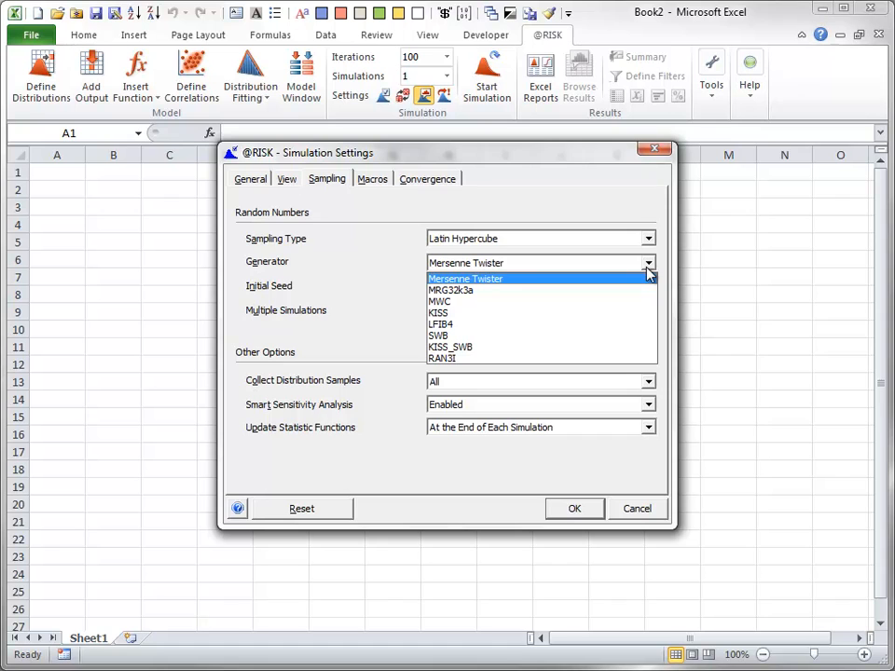
pyautogui.click(648, 269)
# Step: Try a fixed initial seed of 123, and return the initial seed to Choose Randomly
pyautogui.click(562, 289)
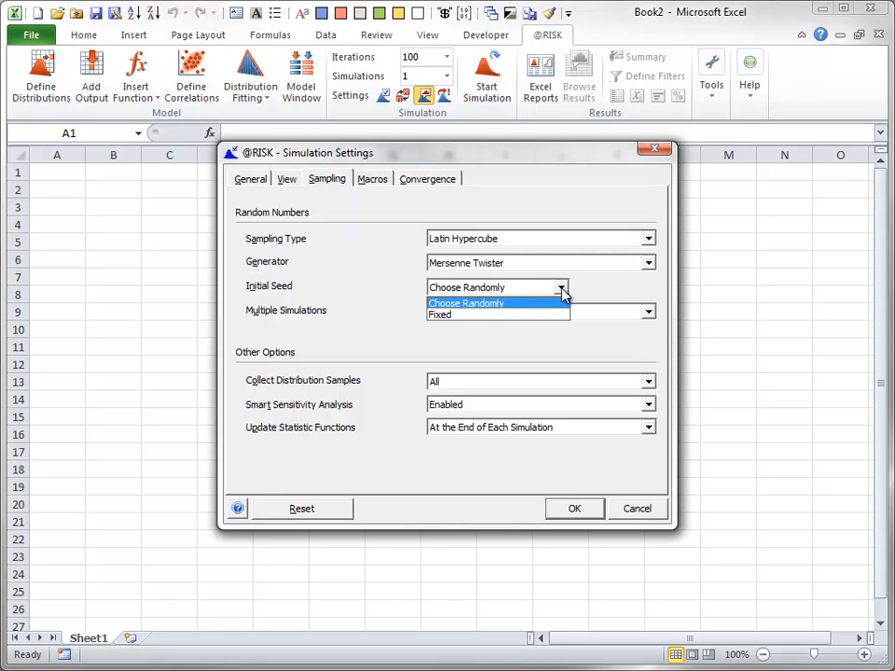
pyautogui.click(455, 315)
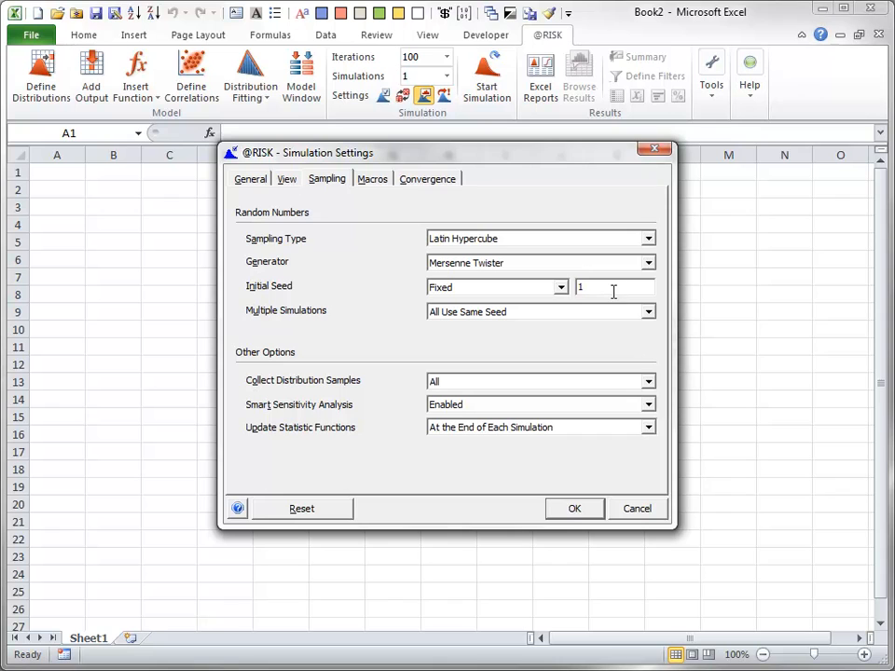
pyautogui.moveTo(614, 292); pyautogui.dragTo(573, 288)
pyautogui.write('123')
pyautogui.click(560, 288)
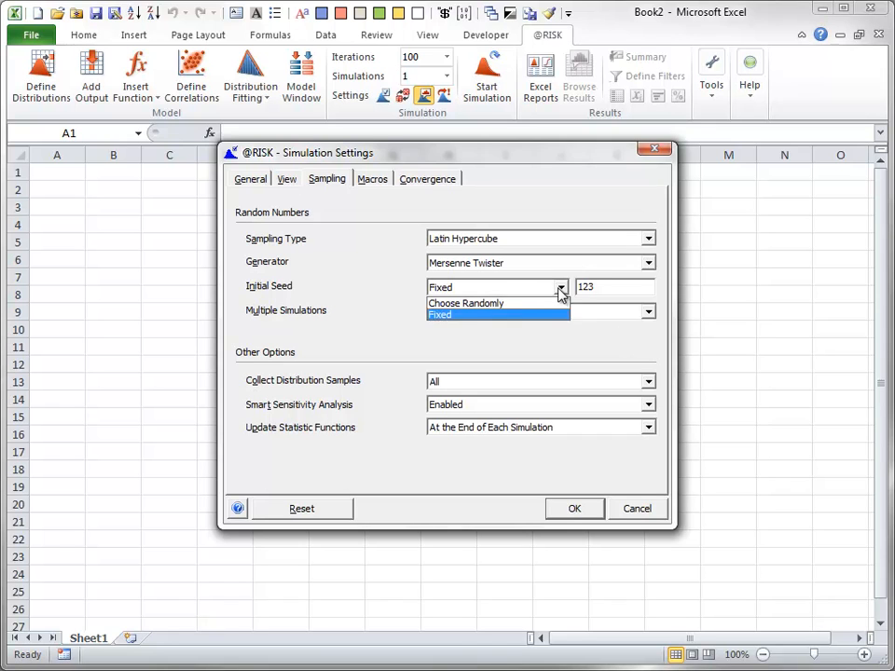
pyautogui.click(491, 304)
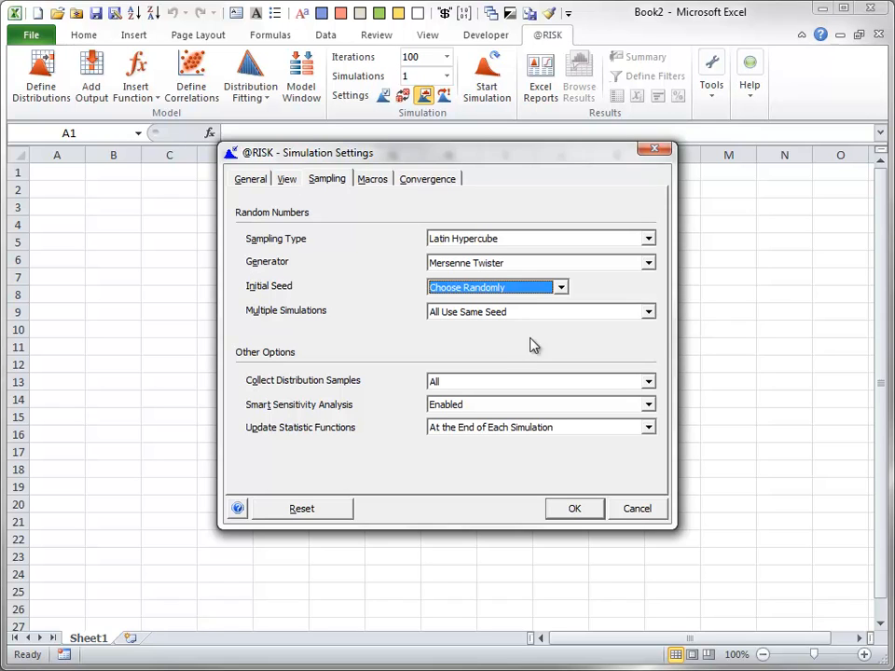
# Step: Review the multiple-simulation seed choices, macro options and convergence options, and cancel the simulation settings
pyautogui.click(649, 312)
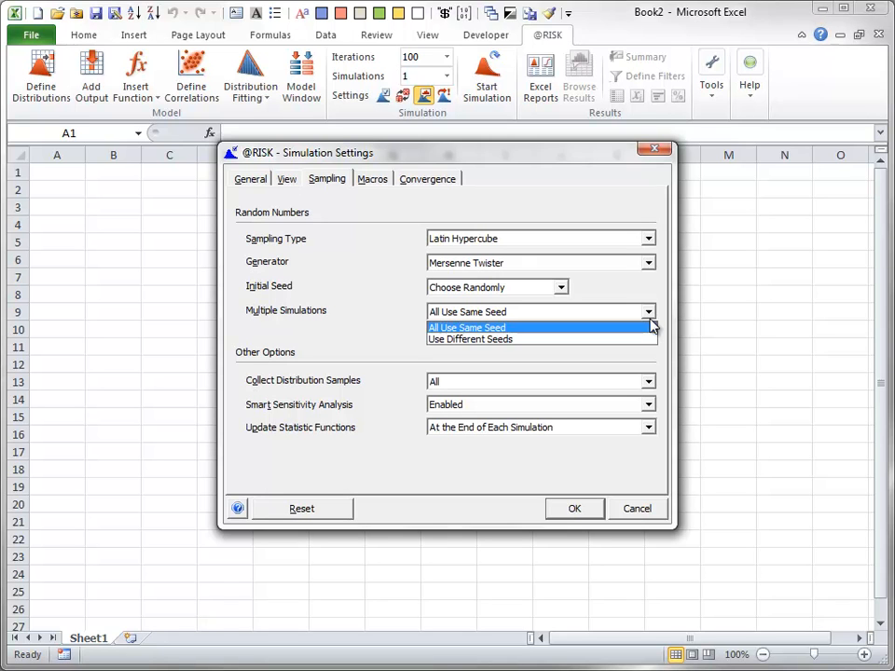
pyautogui.click(649, 313)
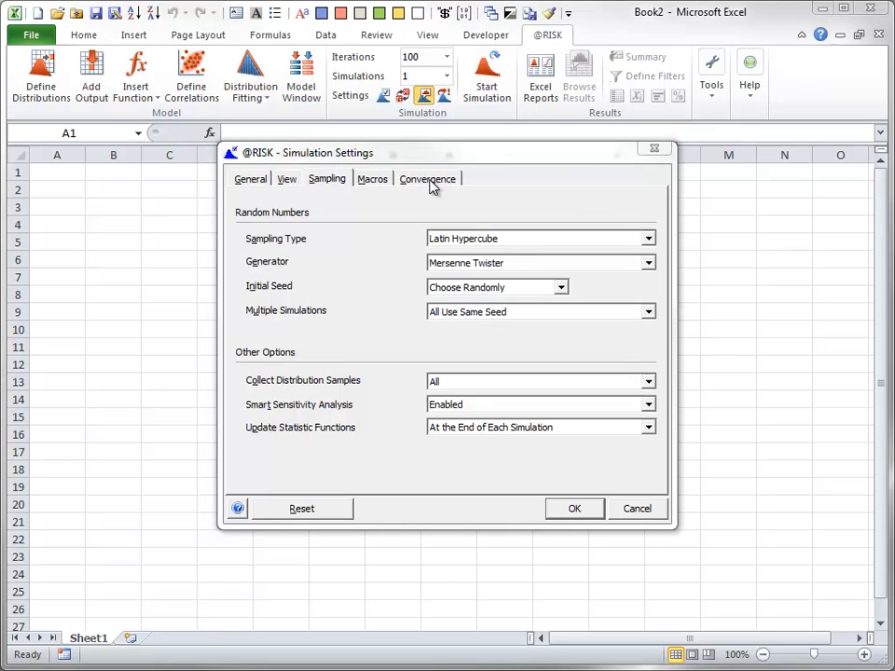
pyautogui.click(373, 181)
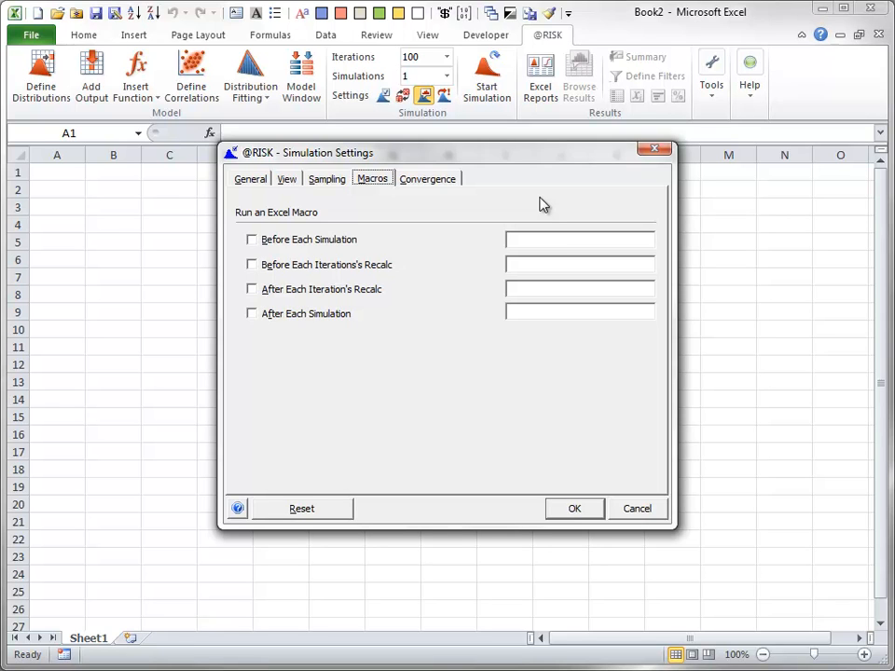
pyautogui.click(432, 182)
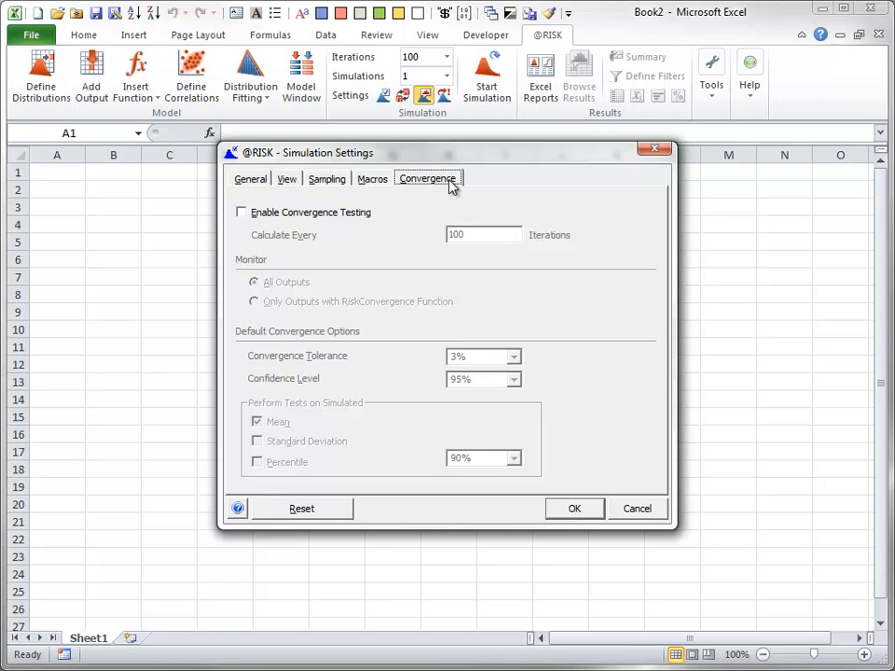
pyautogui.click(636, 511)
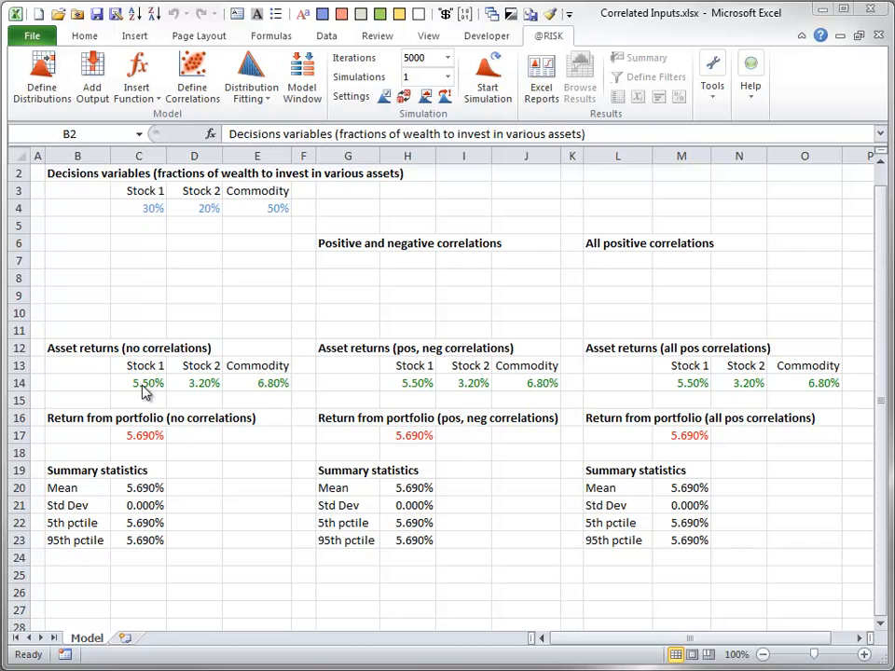
# Step: Inspect the formulas for the uncorrelated Stock 1, Stock 2 and Commodity returns in C14, D14 and E14
pyautogui.doubleClick(142, 384)
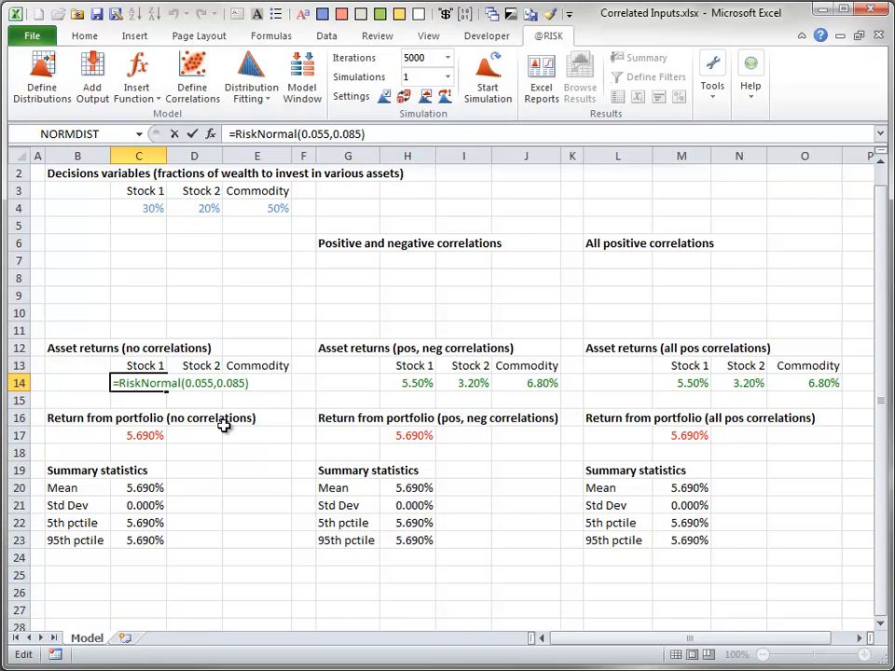
pyautogui.press('Escape')
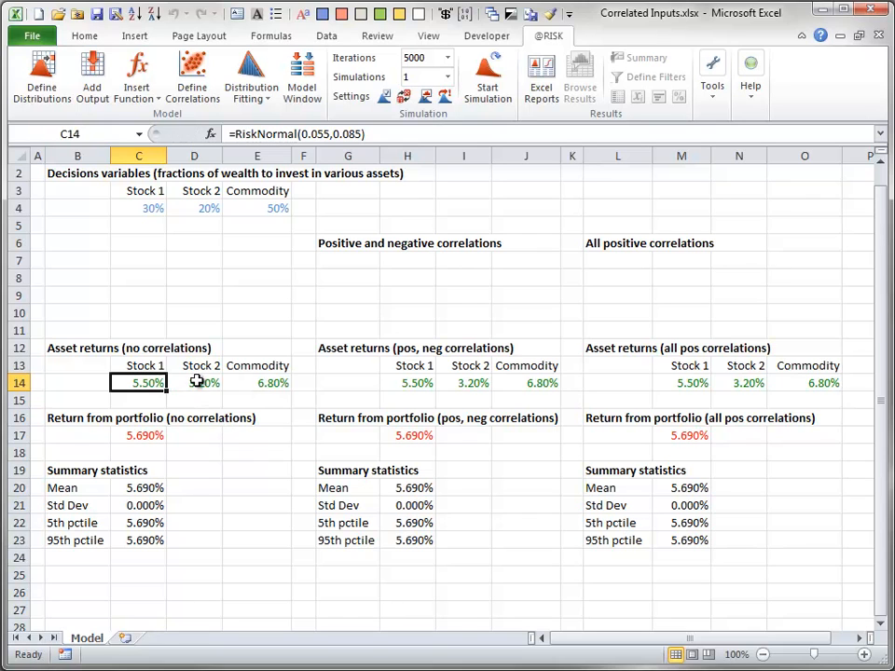
pyautogui.doubleClick(195, 383)
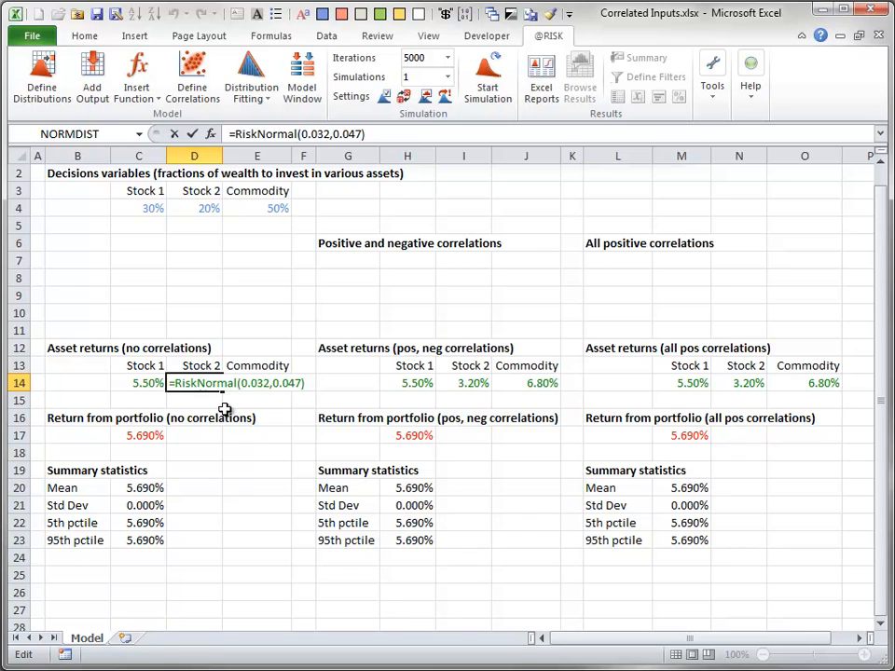
pyautogui.press('Escape')
pyautogui.click(268, 386)
pyautogui.doubleClick(264, 385)
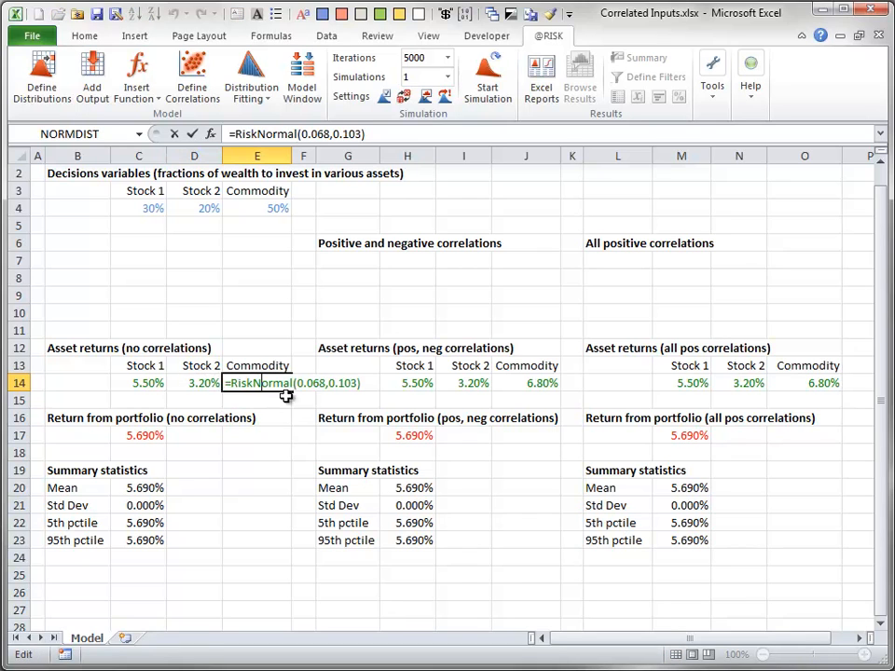
pyautogui.press('Escape')
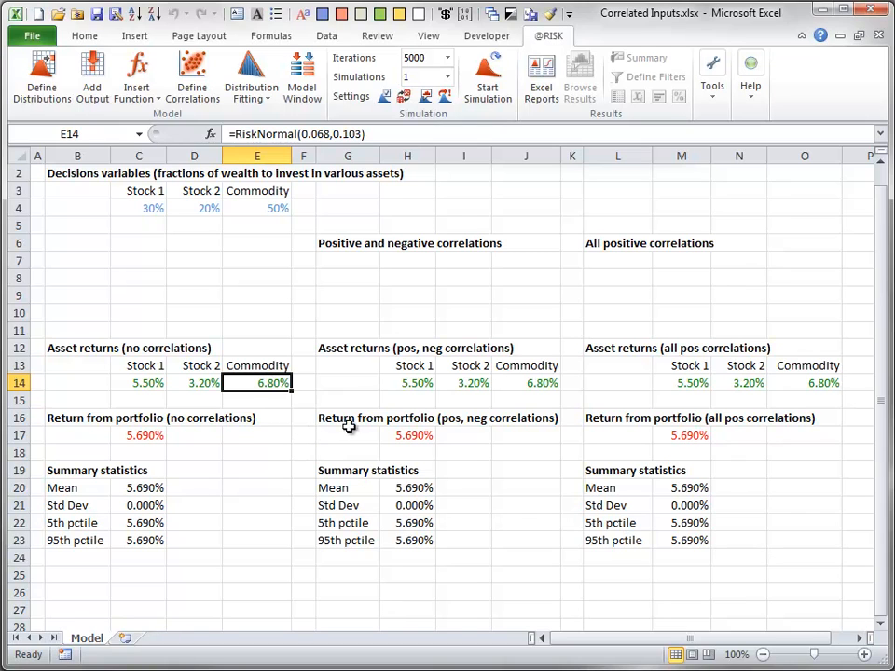
# Step: Compare the Stock 1 return formulas of the three correlation scenarios in C14, H14 and M14
pyautogui.doubleClick(133, 381)
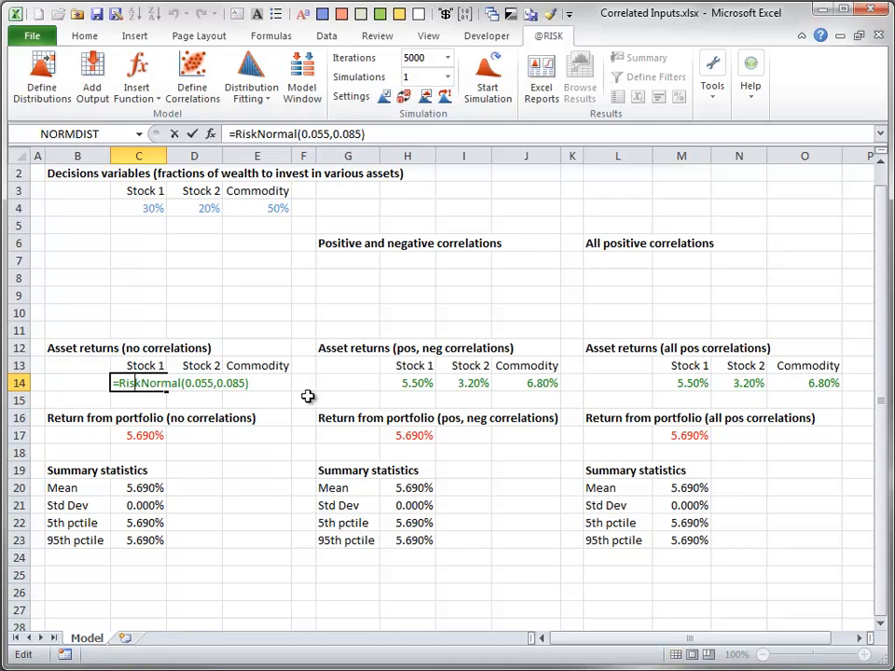
pyautogui.press('Escape')
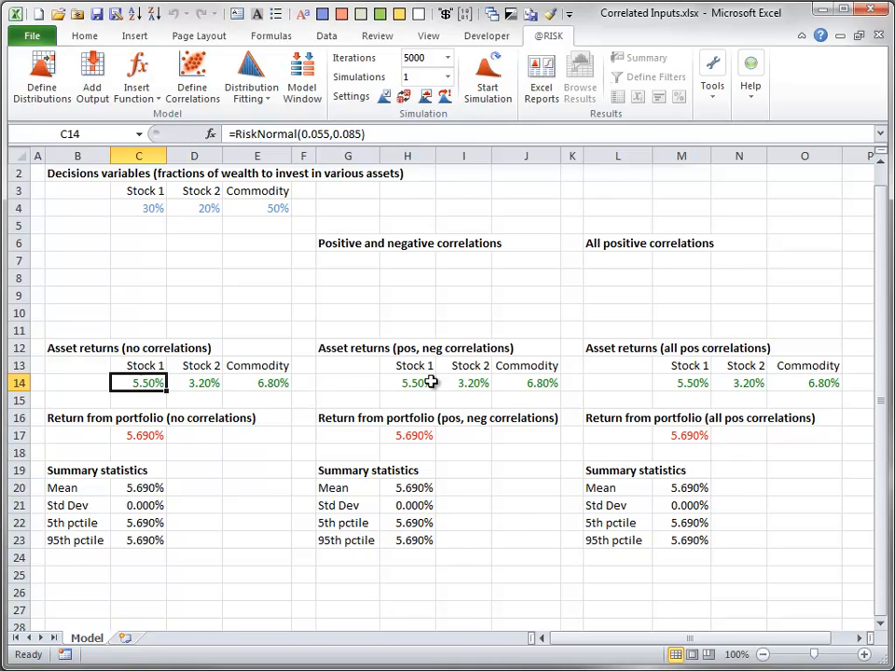
pyautogui.doubleClick(416, 382)
pyautogui.press('Escape')
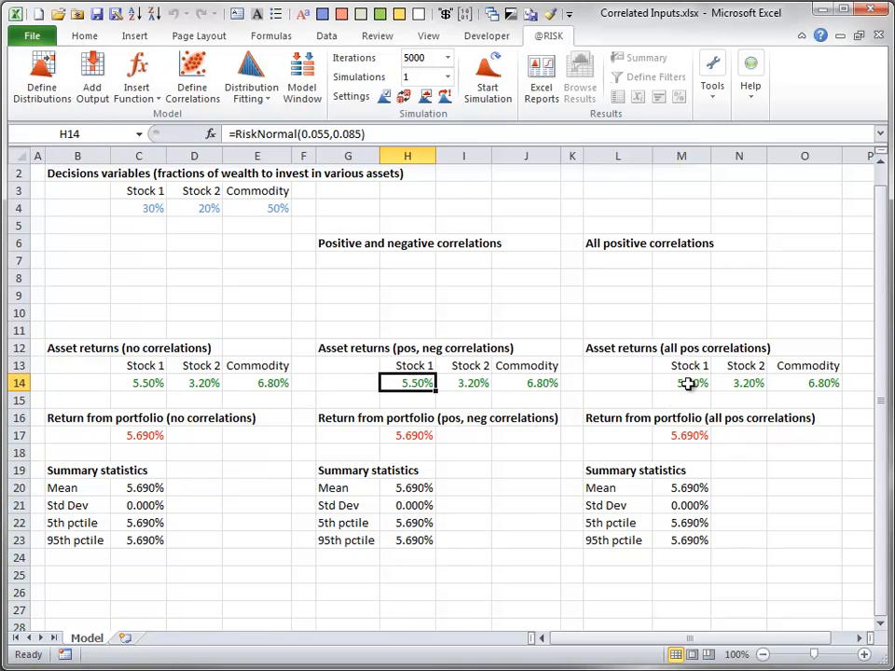
pyautogui.doubleClick(691, 382)
pyautogui.press('Escape')
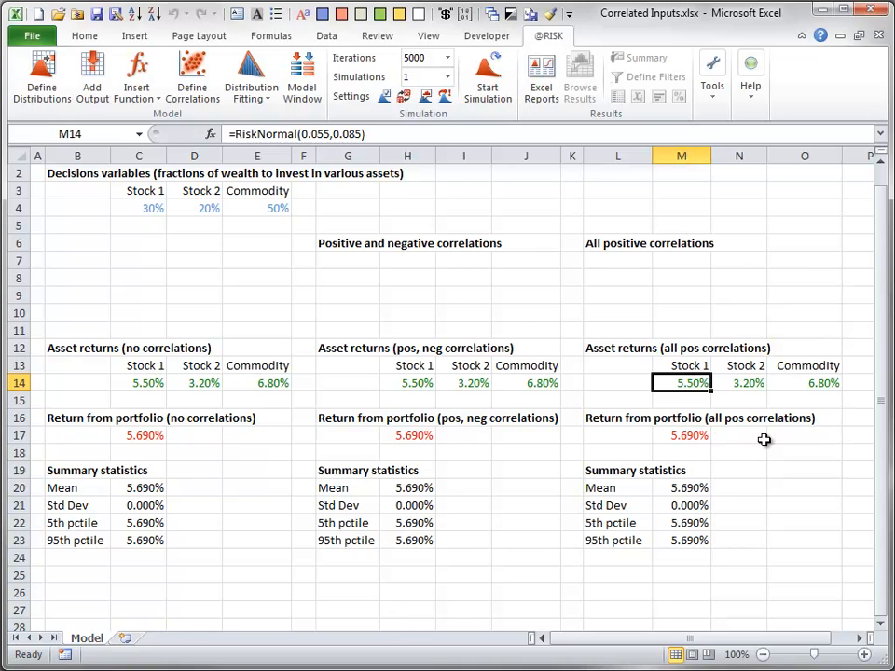
# Step: Define a correlation matrix for the asset returns in H14:J14 and name it CorrMatrix1
pyautogui.moveTo(418, 383); pyautogui.dragTo(530, 382)
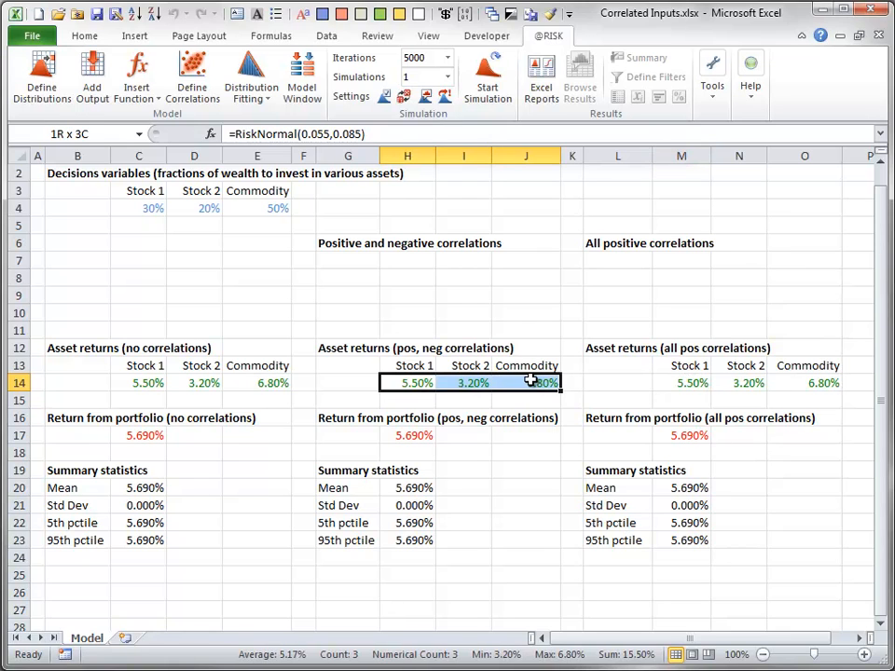
pyautogui.click(193, 91)
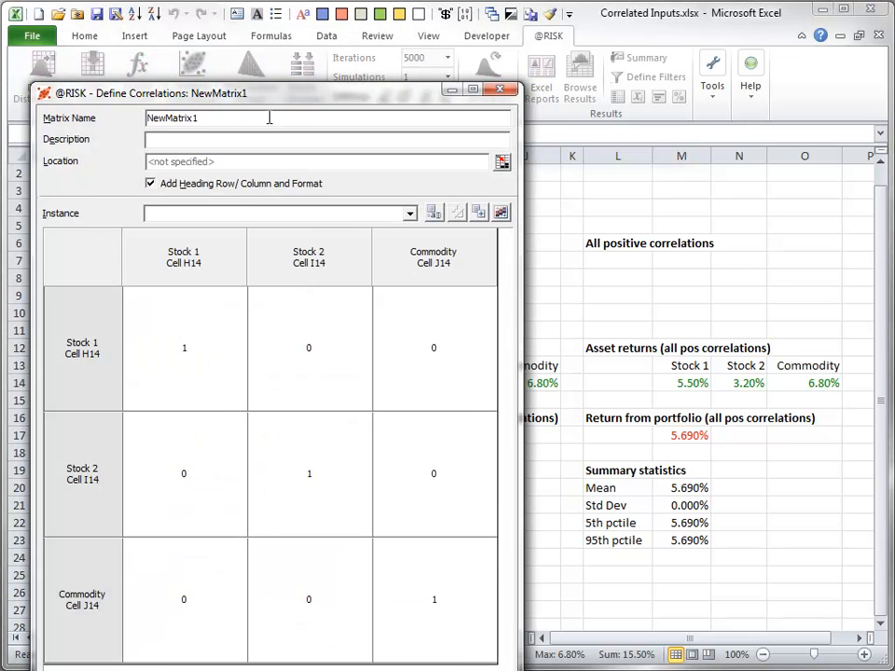
pyautogui.moveTo(290, 97); pyautogui.dragTo(394, 37)
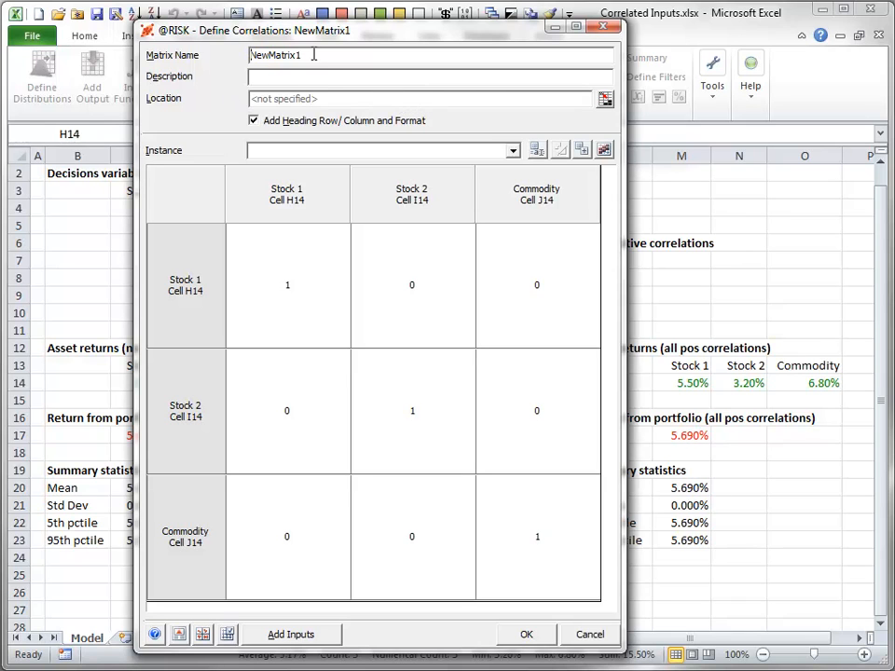
pyautogui.moveTo(313, 55); pyautogui.dragTo(124, 60)
pyautogui.write('CorrMatrix1')
# Step: Place the correlation matrix on the worksheet with its top left cell at G7
pyautogui.click(605, 101)
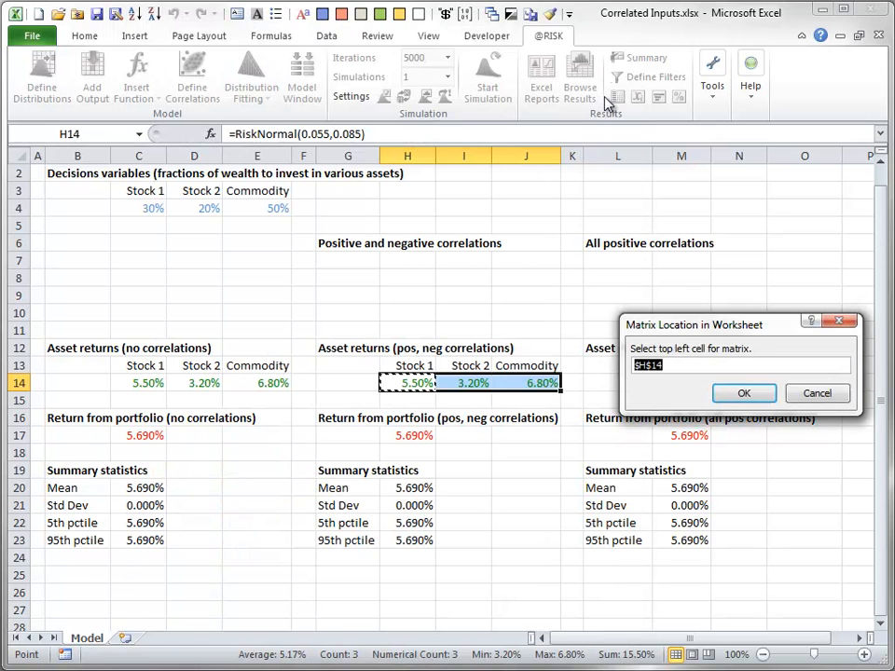
pyautogui.click(352, 261)
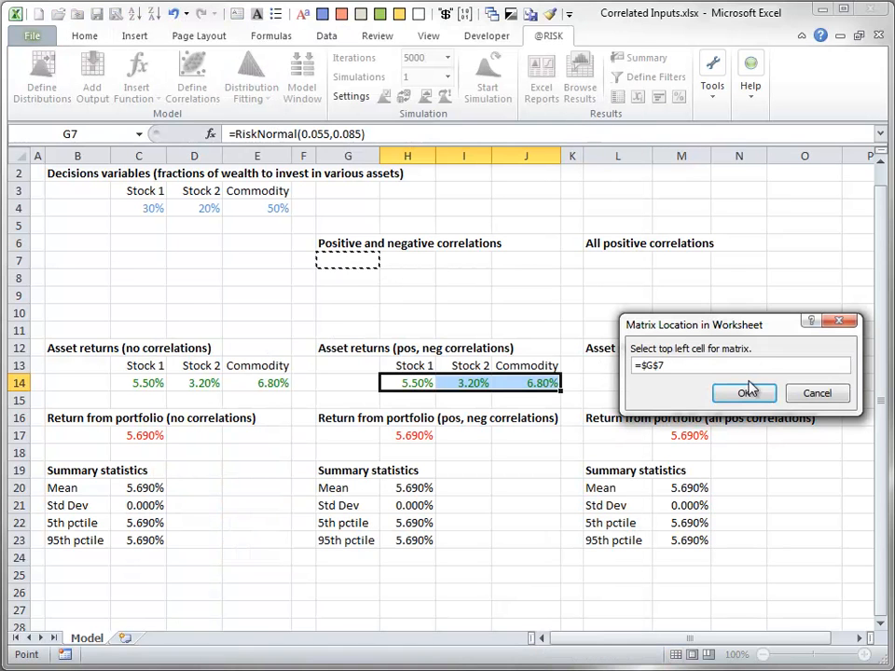
pyautogui.click(743, 392)
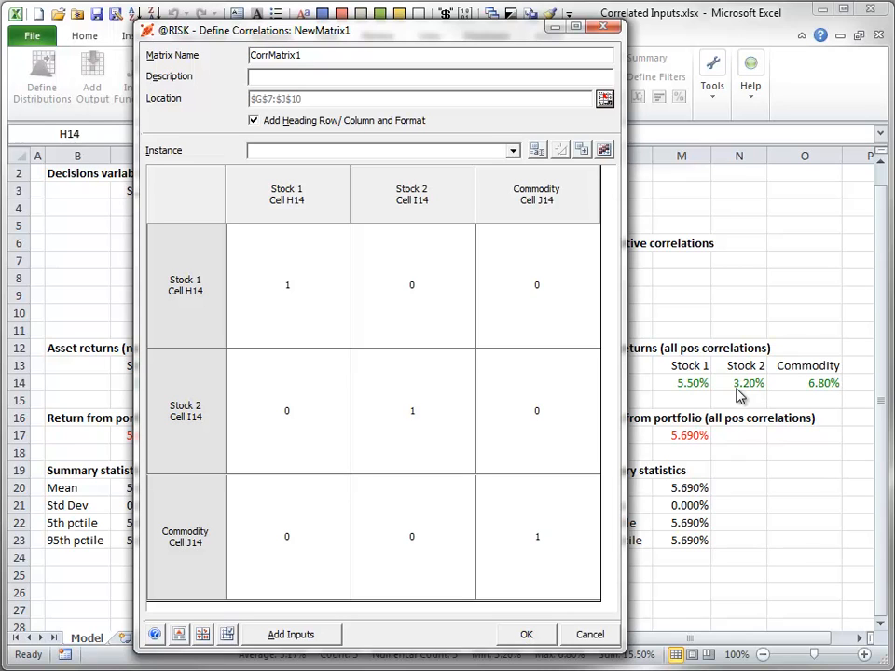
# Step: Set the correlation between Stock 1 and Stock 2 to 0.8 in the matrix
pyautogui.click(285, 421)
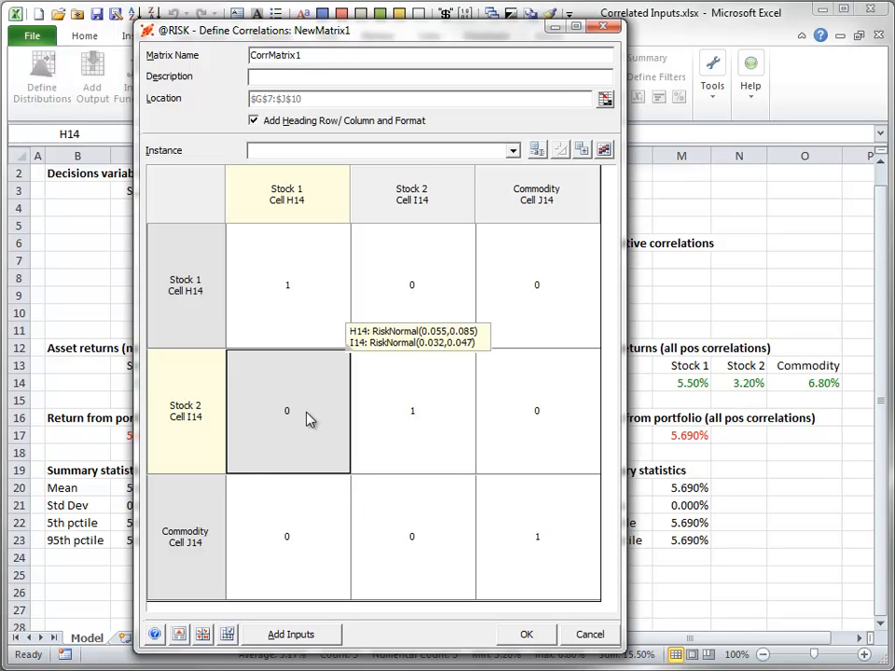
pyautogui.write('.8')
pyautogui.press('Return')
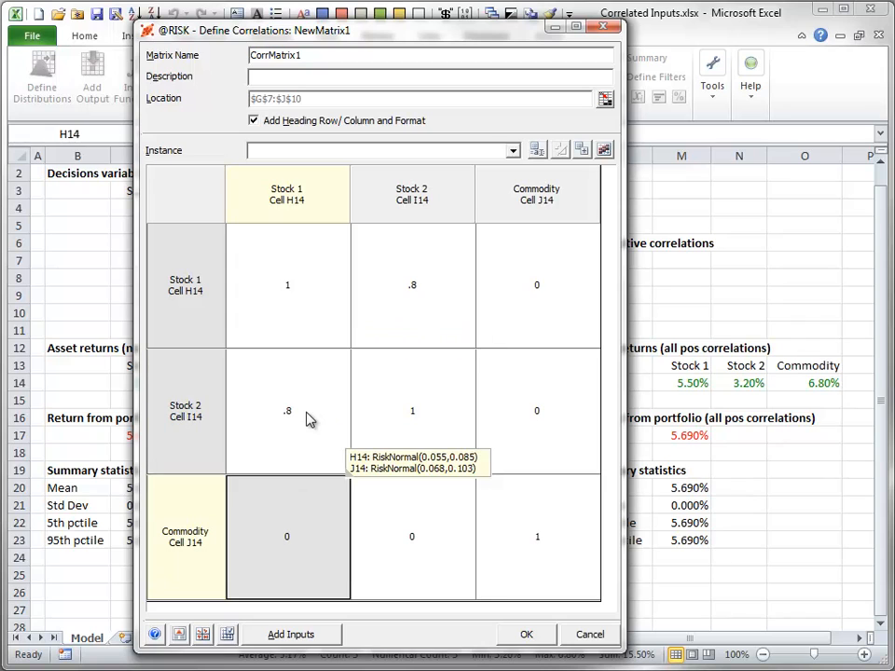
# Step: Set the Commodity correlations to -0.6 with Stock 1 and -0.7 with Stock 2, and apply the matrix
pyautogui.write('-.6')
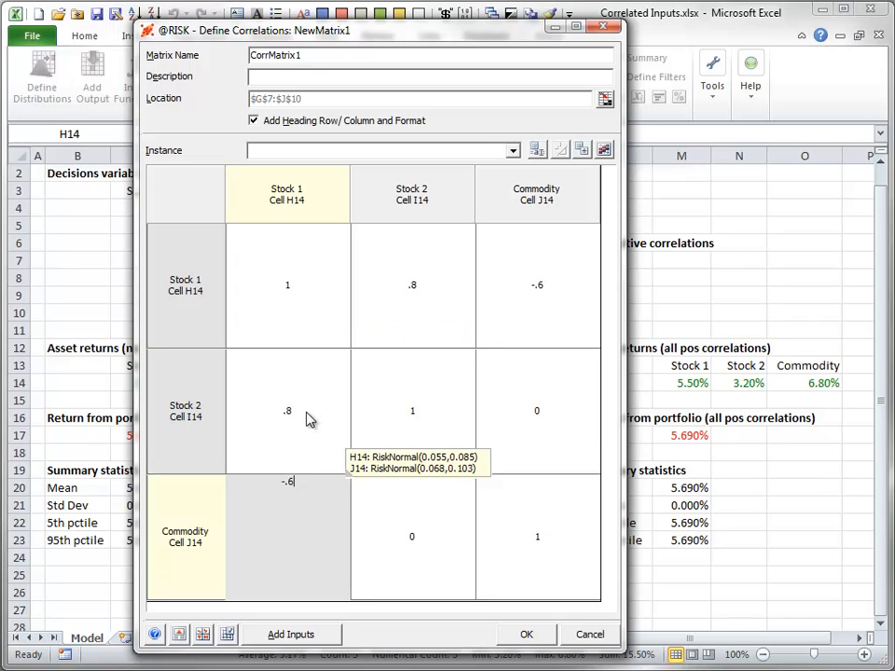
pyautogui.press('Tab')
pyautogui.write('-.7')
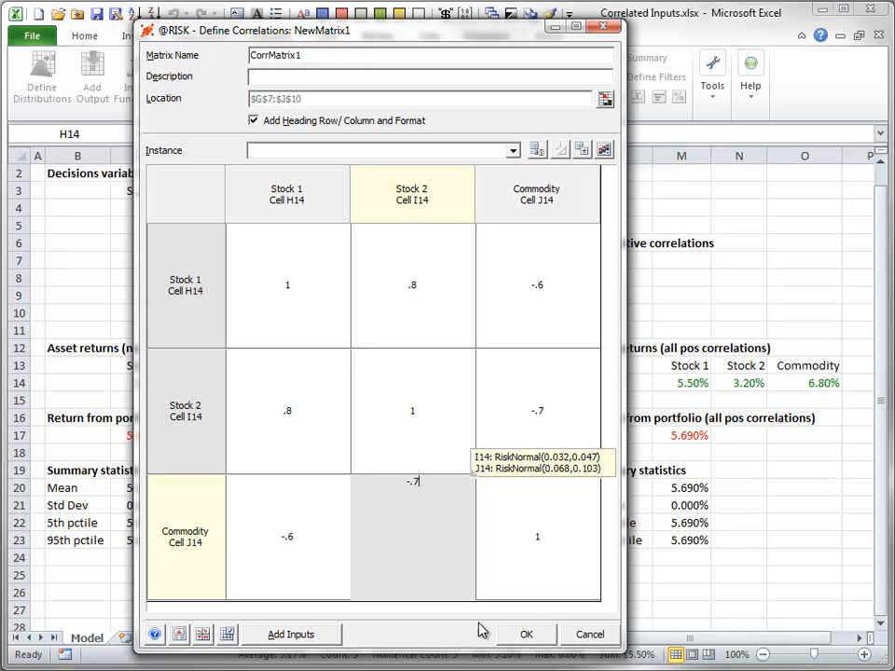
pyautogui.click(524, 635)
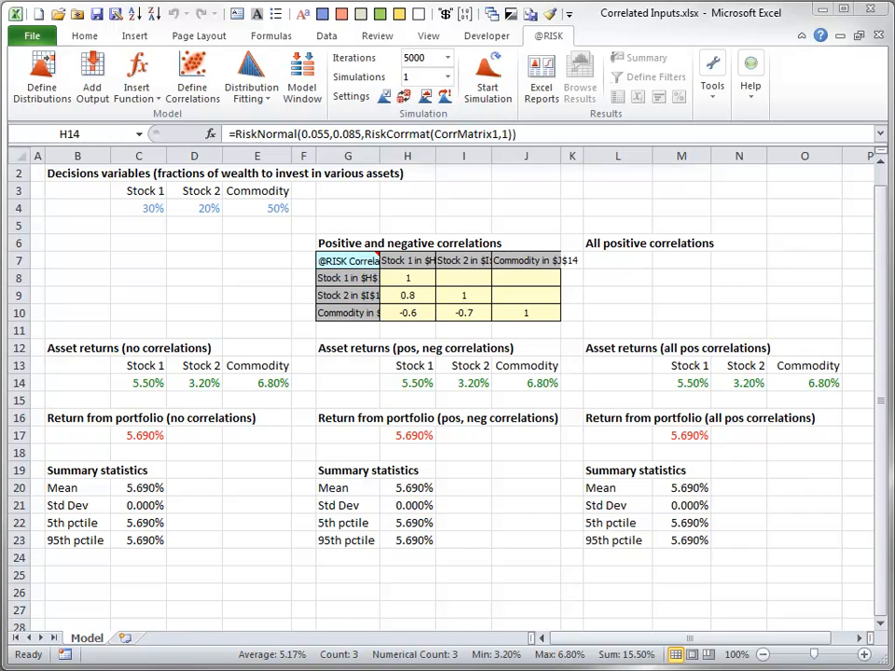
# Step: Examine the return formulas in H14, I14 and J14 for their references to the correlation matrix
pyautogui.click(414, 384)
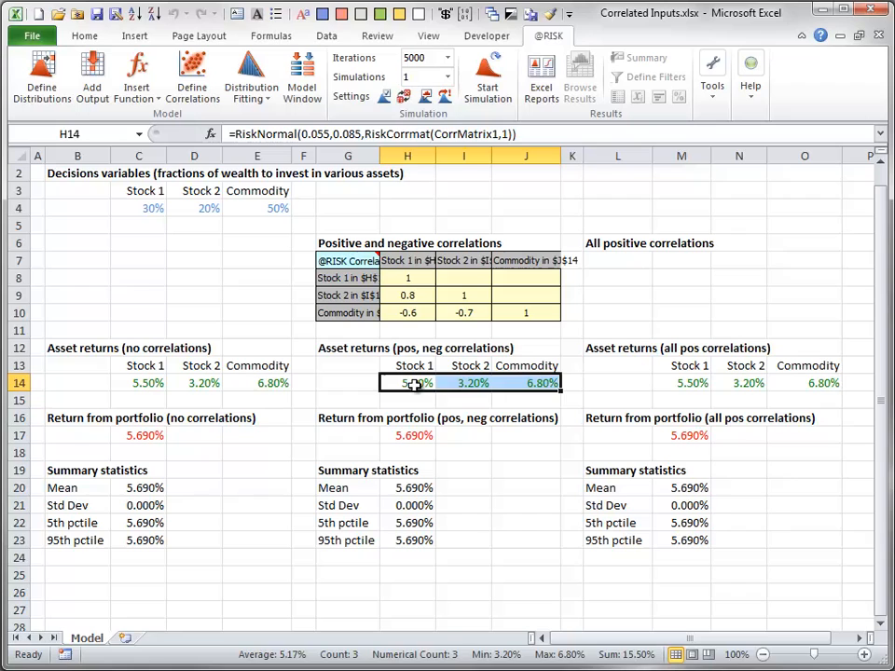
pyautogui.doubleClick(415, 384)
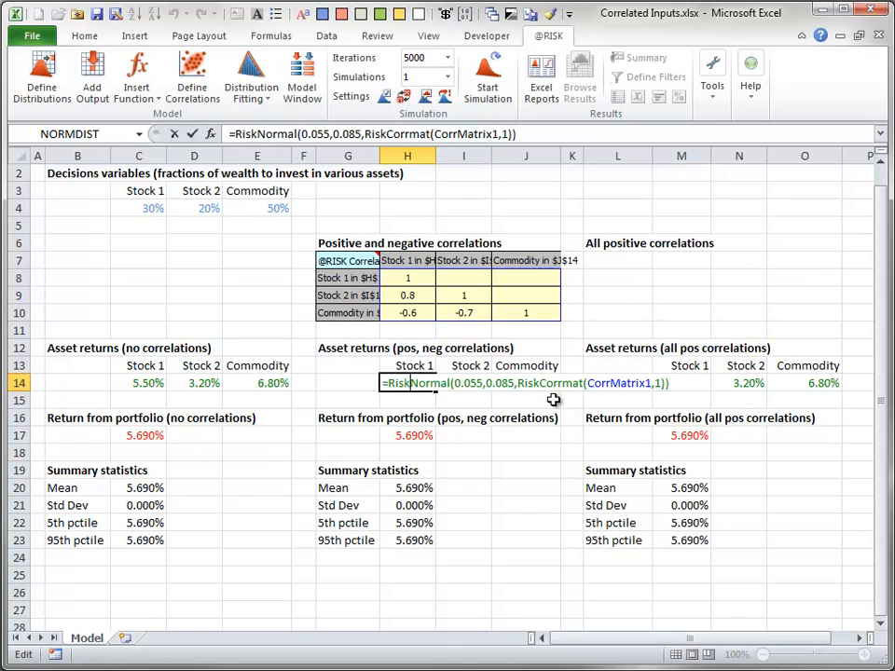
pyautogui.press('Escape')
pyautogui.doubleClick(481, 384)
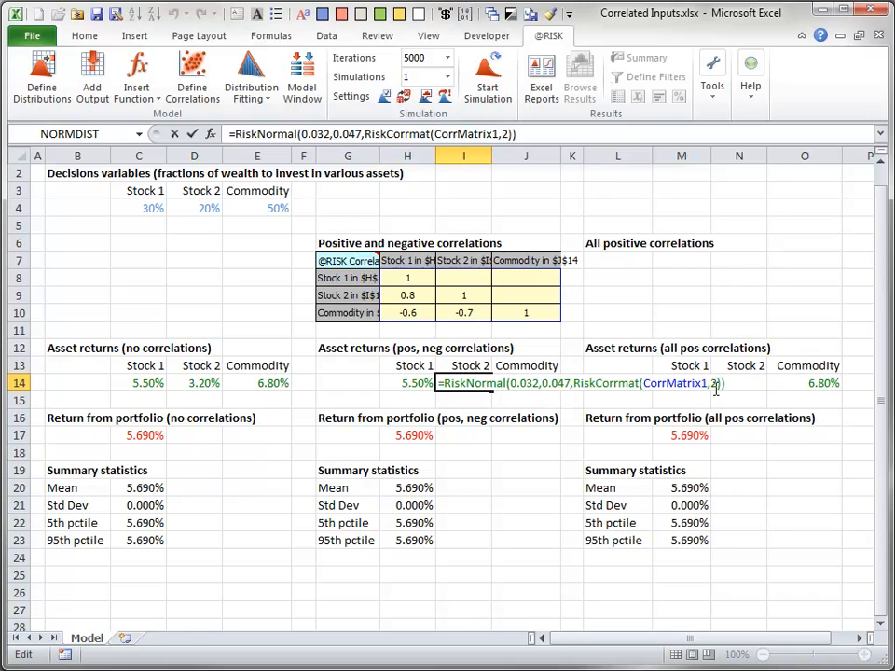
pyautogui.press('Escape')
pyautogui.doubleClick(556, 384)
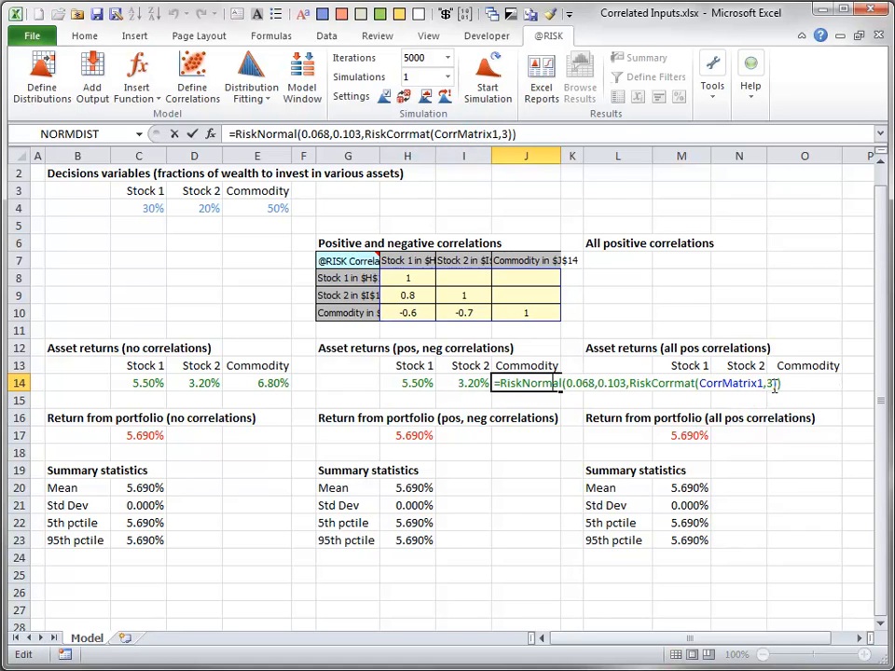
pyautogui.press('Escape')
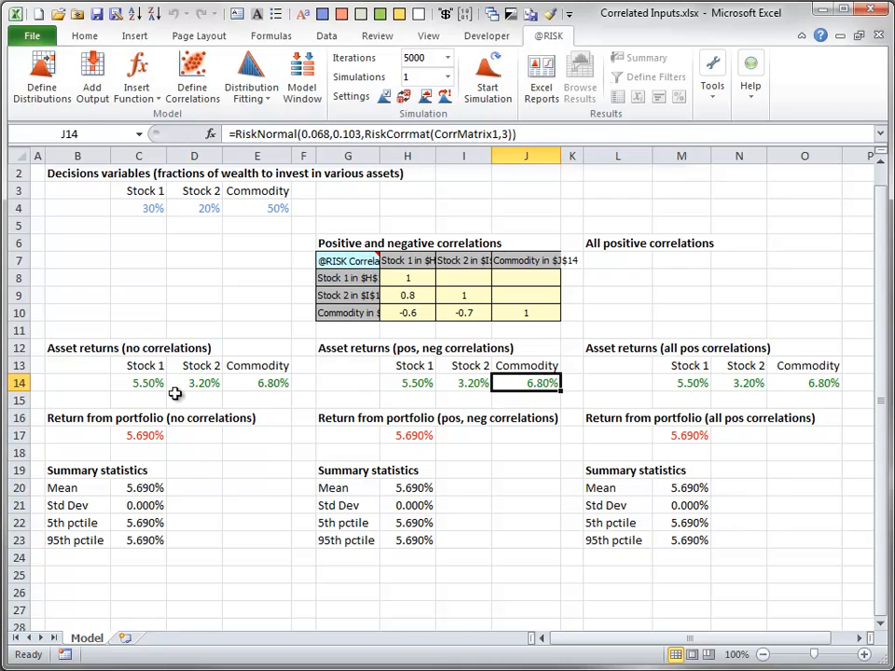
# Step: Examine the uncorrelated asset return formulas in C14, D14 and E14 for comparison
pyautogui.doubleClick(138, 384)
pyautogui.press('Escape')
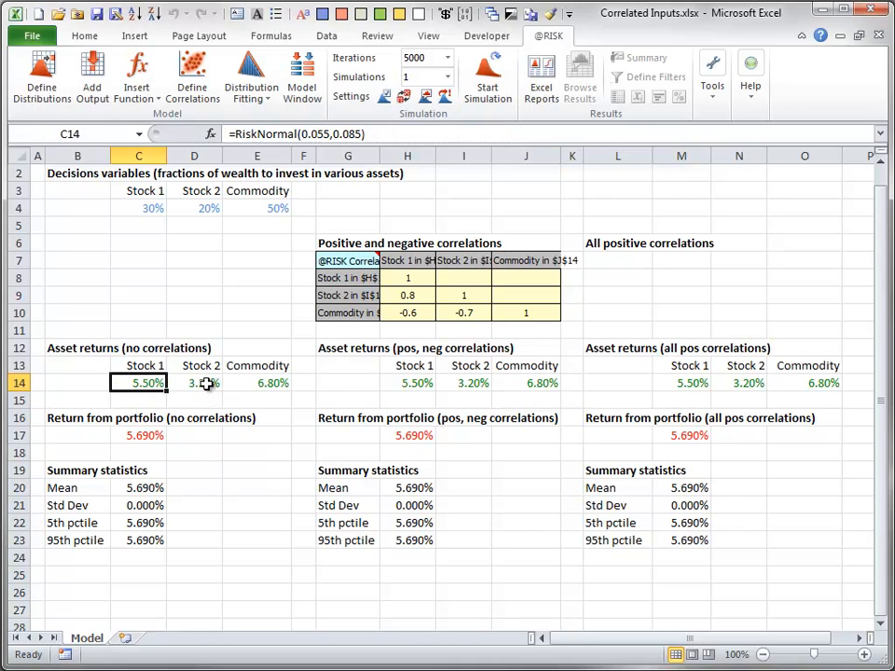
pyautogui.doubleClick(208, 384)
pyautogui.press('Escape')
pyautogui.doubleClick(264, 383)
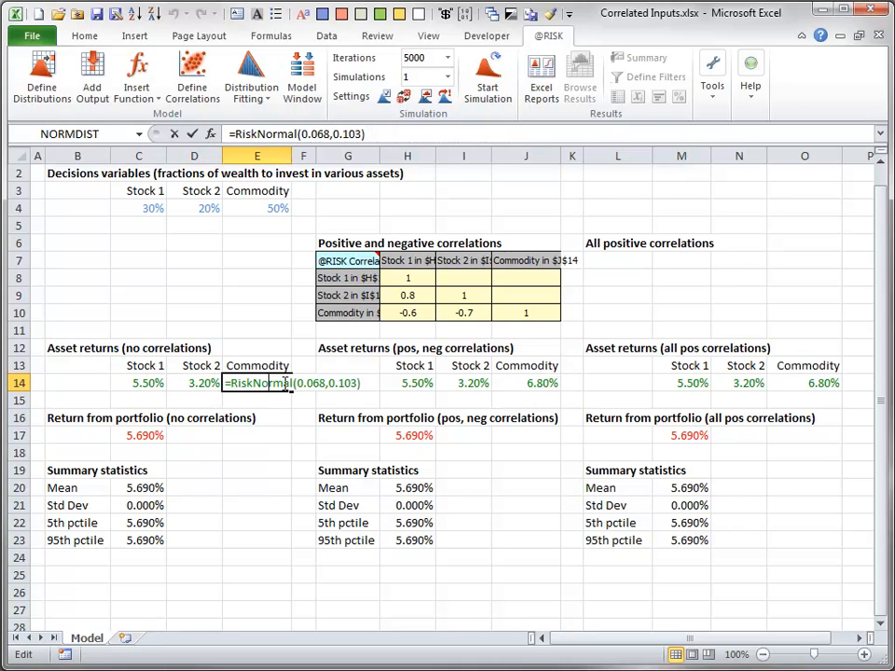
pyautogui.press('Escape')
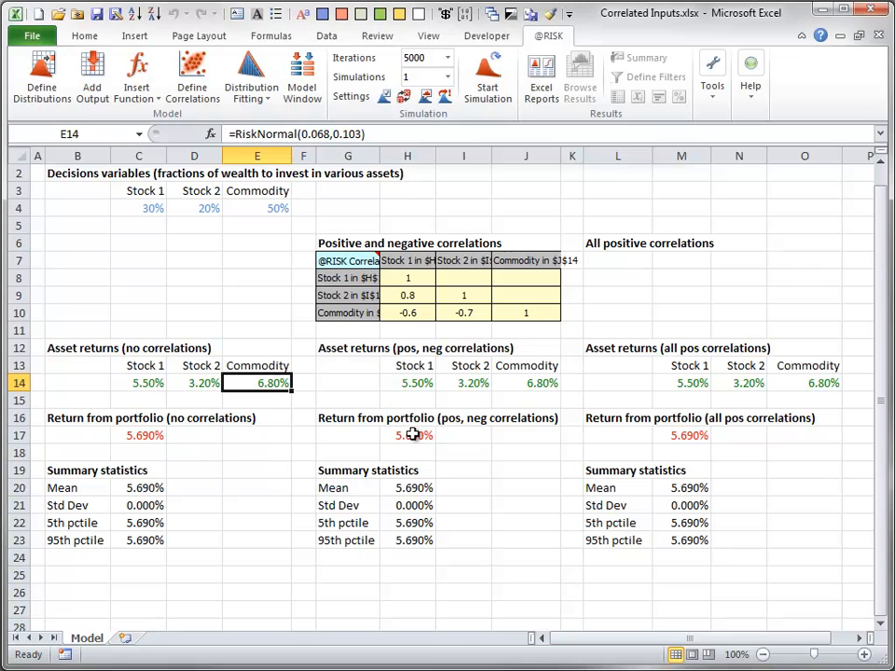
# Step: Start defining a correlation matrix for the asset returns in M14:O14
pyautogui.moveTo(685, 383); pyautogui.dragTo(805, 383)
pyautogui.click(193, 70)
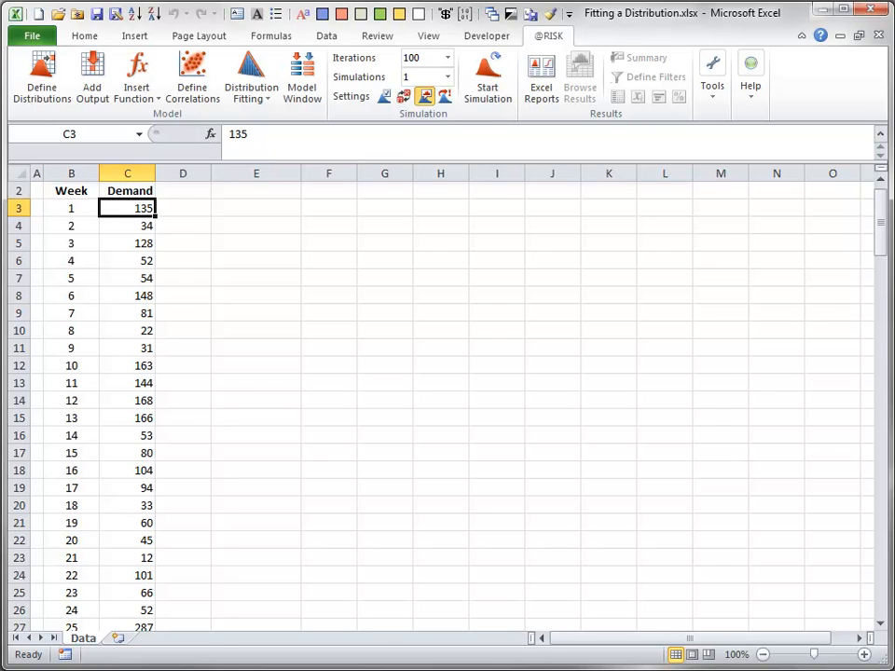
# Step: Start a distribution fit for the weekly demand column and name the data set Demand Data
pyautogui.click(250, 89)
pyautogui.click(260, 120)
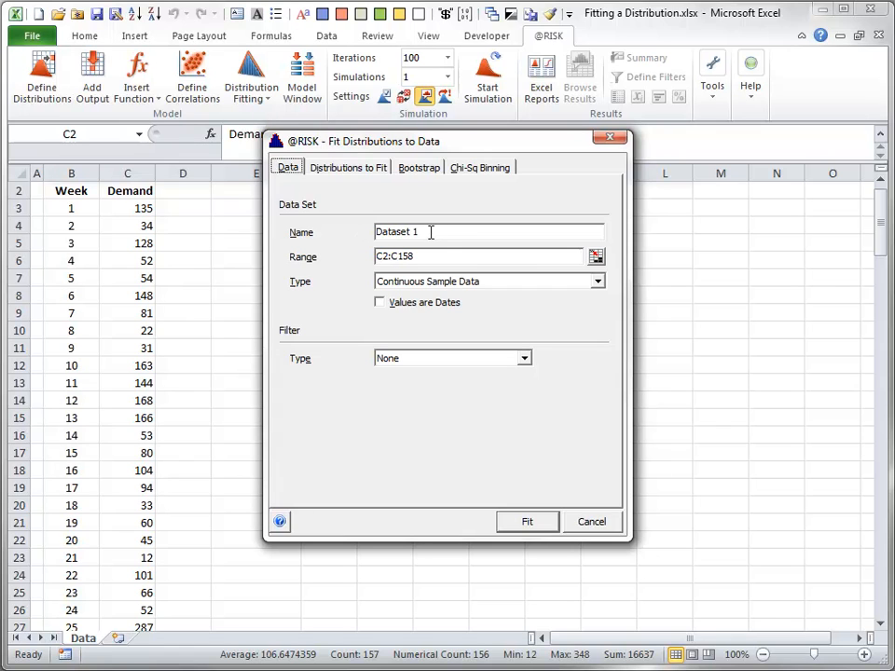
pyautogui.moveTo(430, 232); pyautogui.dragTo(350, 226)
pyautogui.write('De')
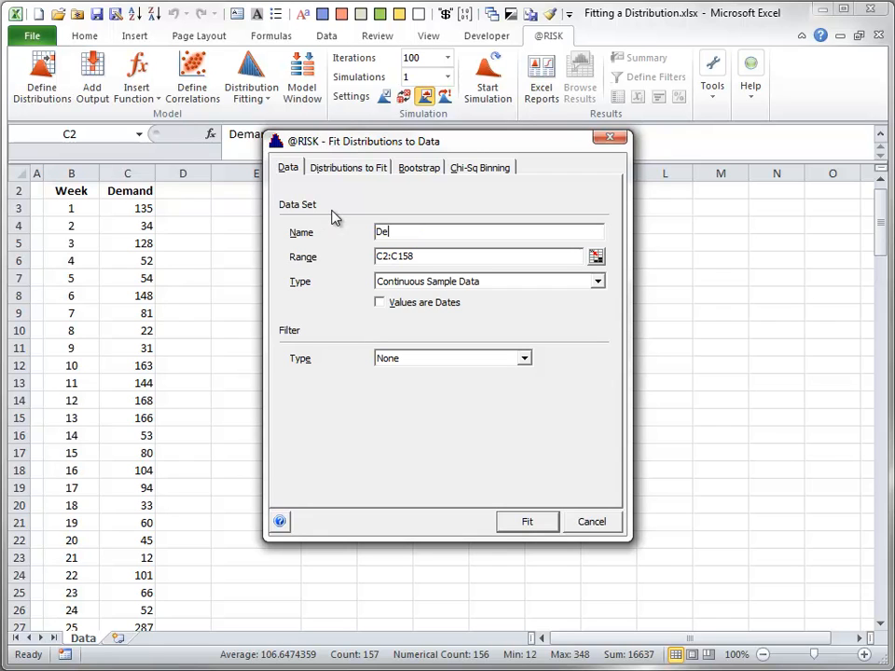
pyautogui.write('mand Data')
# Step: Set the data range to C3:C158 and keep the type as Continuous Sample Data
pyautogui.click(383, 257)
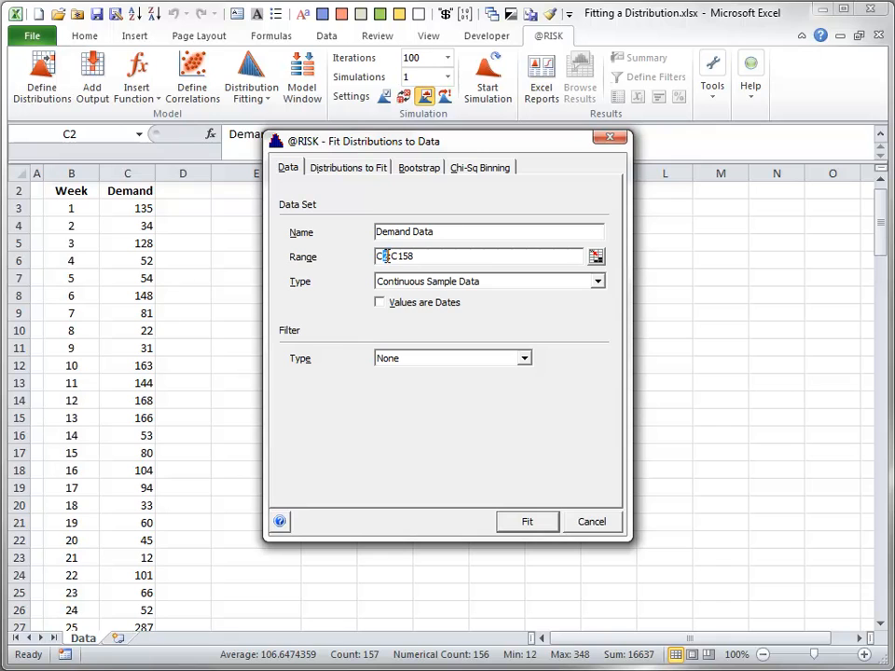
pyautogui.press('Delete')
pyautogui.write('3')
pyautogui.click(598, 282)
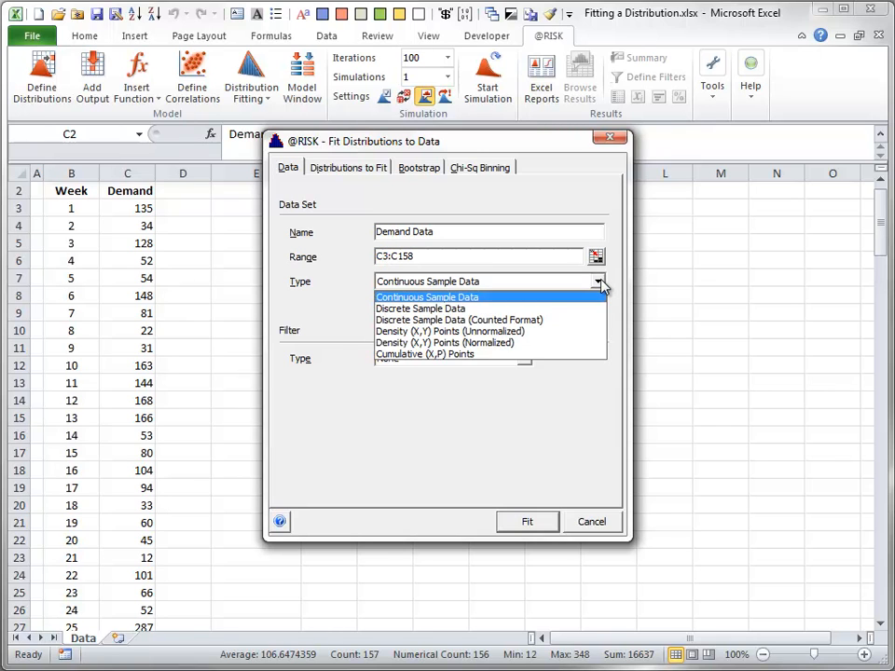
pyautogui.click(600, 285)
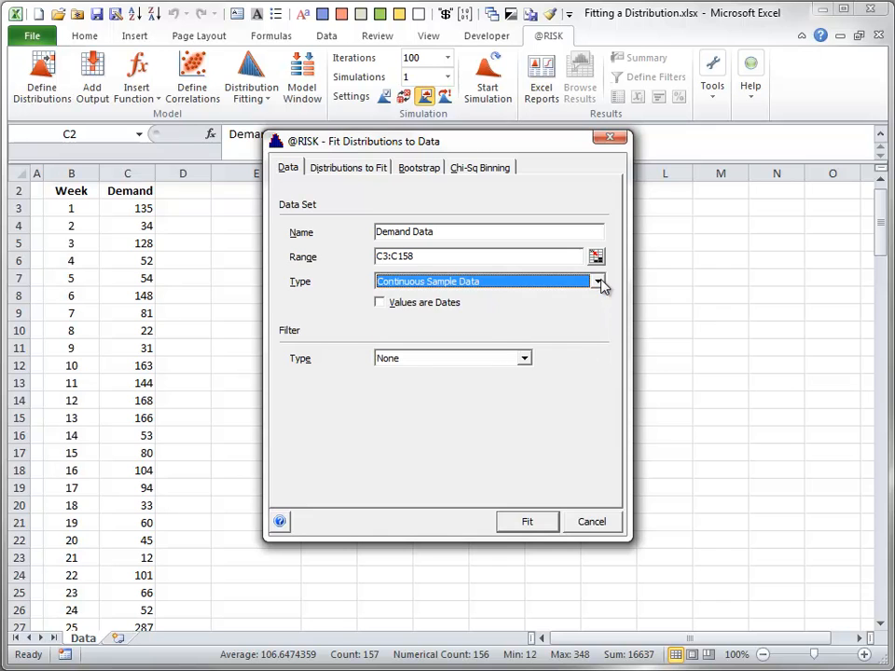
# Step: Run the fit with a fixed lower bound of 0, excluding the InvGauss, Levy, LogLogistic, Pareto, Pearson5 and Pearson6 distributions
pyautogui.click(349, 170)
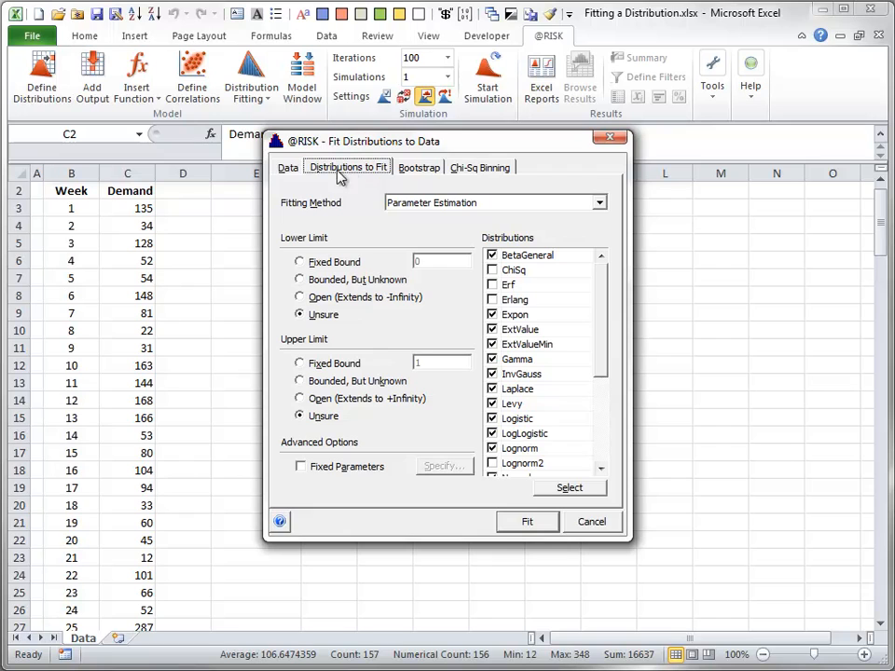
pyautogui.click(300, 262)
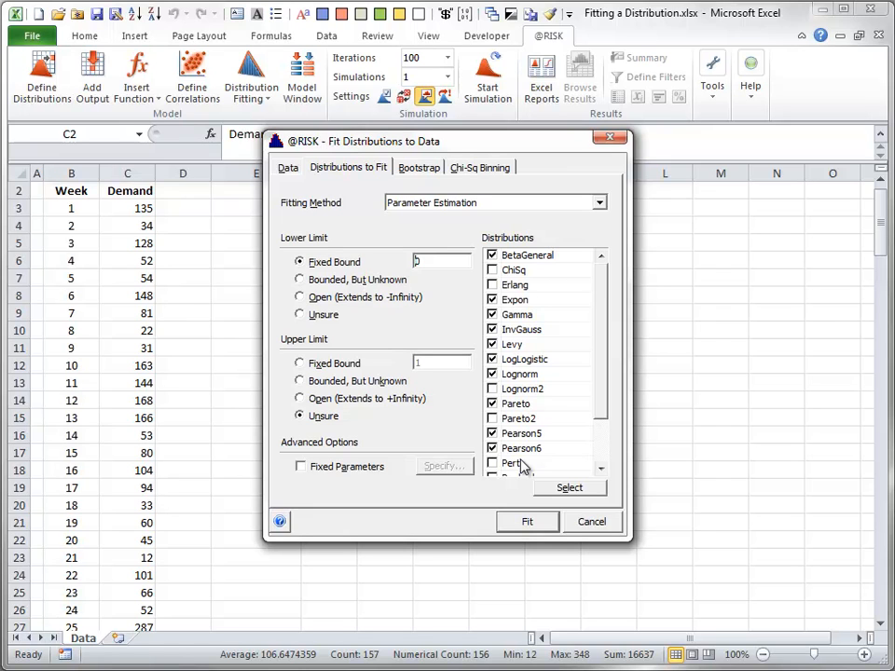
pyautogui.click(493, 330)
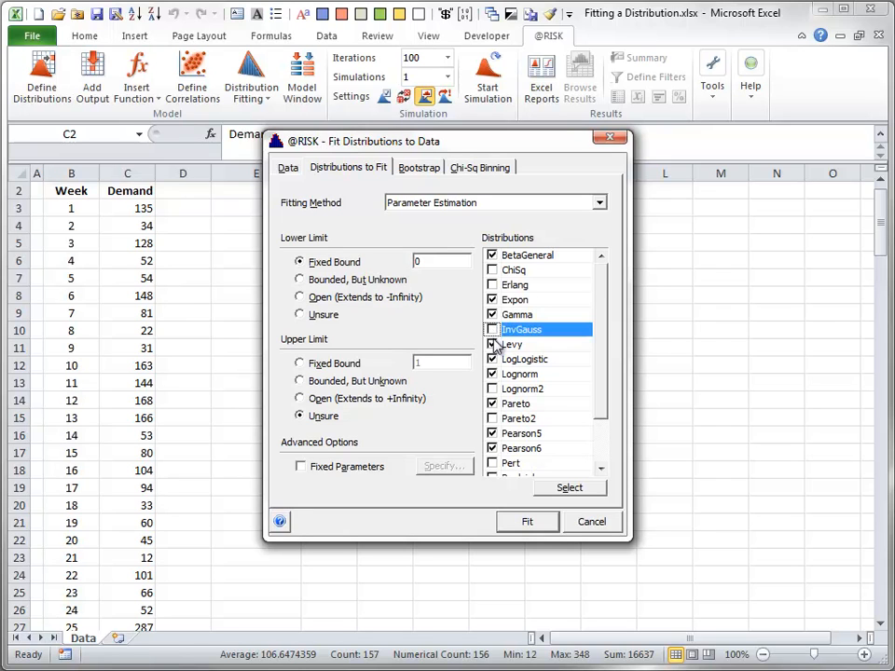
pyautogui.click(494, 345)
pyautogui.click(494, 360)
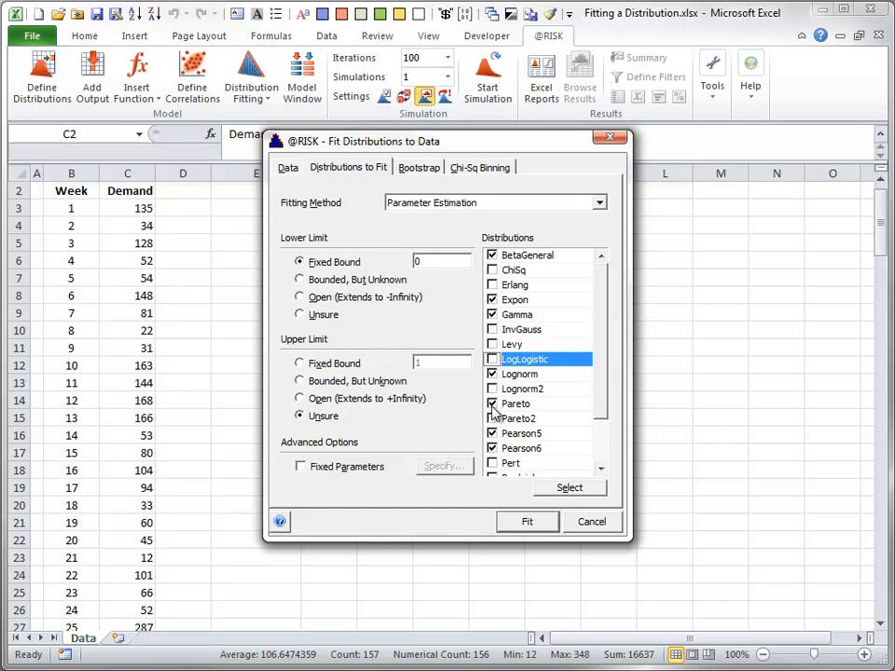
pyautogui.click(492, 404)
pyautogui.click(493, 434)
pyautogui.click(492, 449)
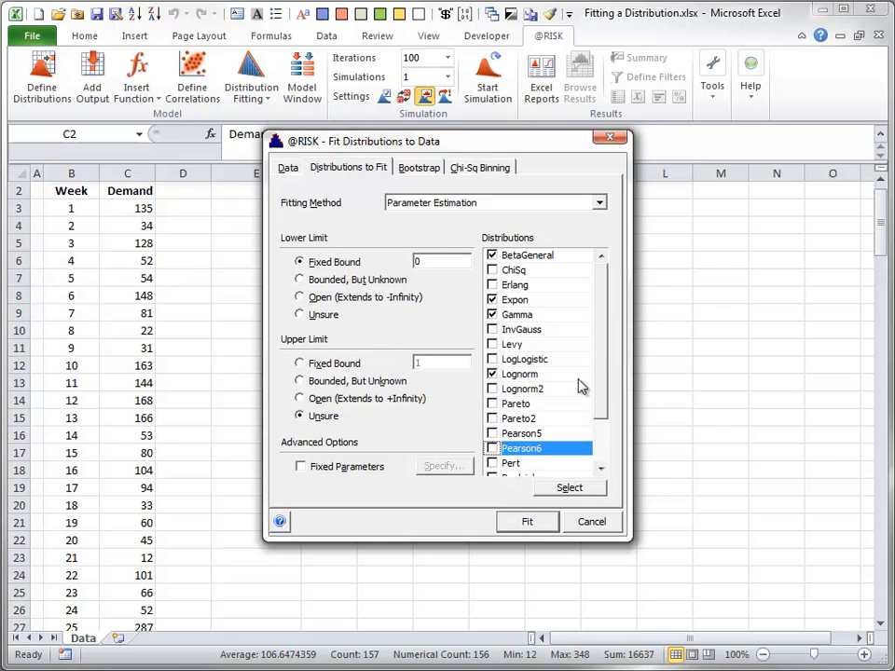
pyautogui.click(601, 468)
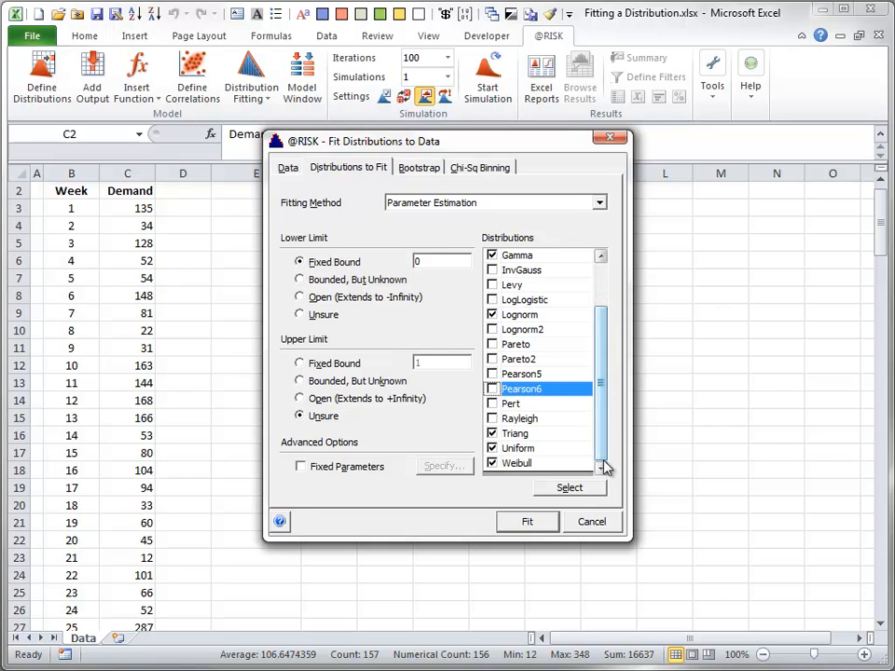
pyautogui.moveTo(600, 464); pyautogui.dragTo(601, 355)
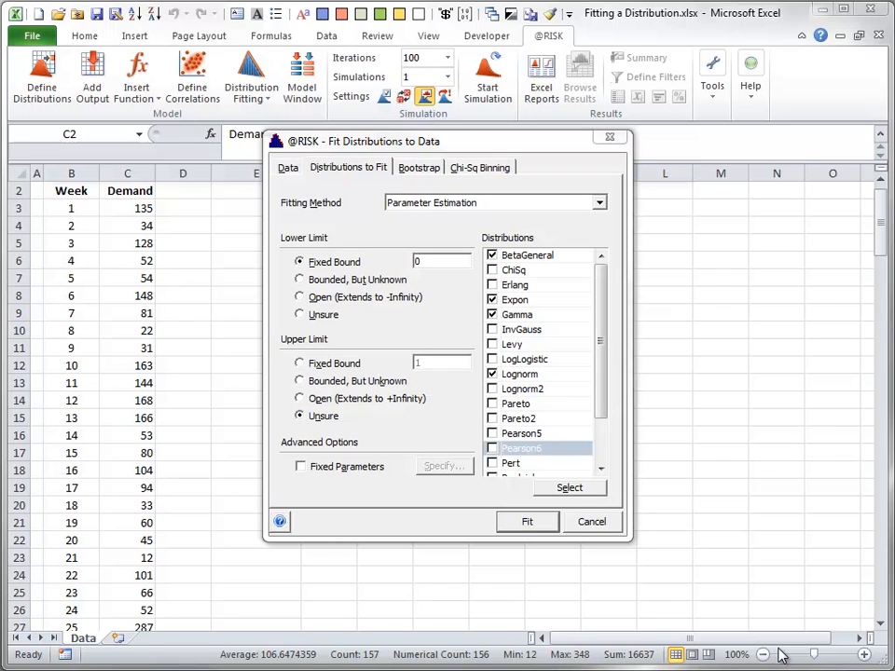
pyautogui.click(529, 521)
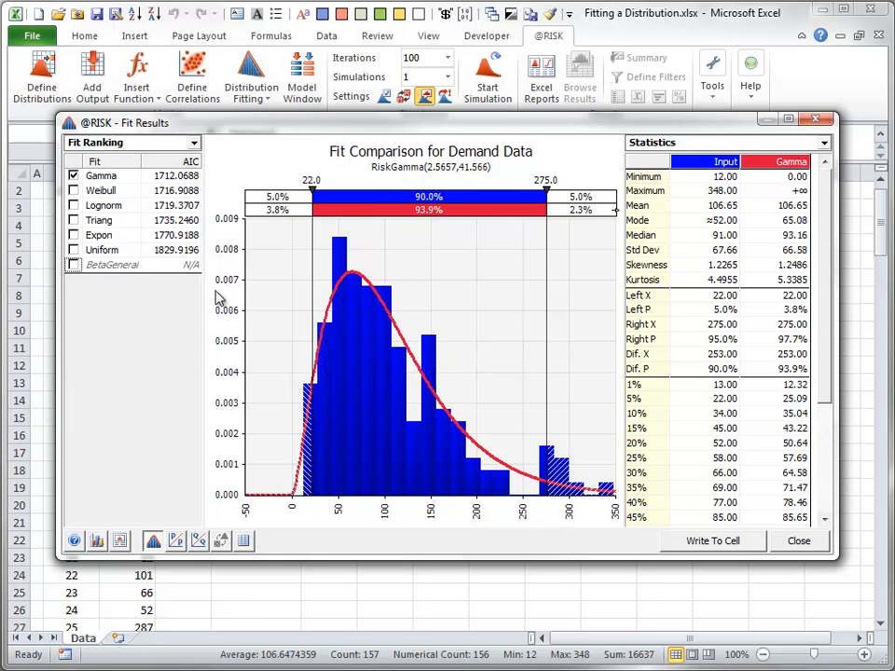
# Step: Review the available fit ranking criteria and temporarily overlay the Weibull fit on the Gamma fit for comparison
pyautogui.click(194, 142)
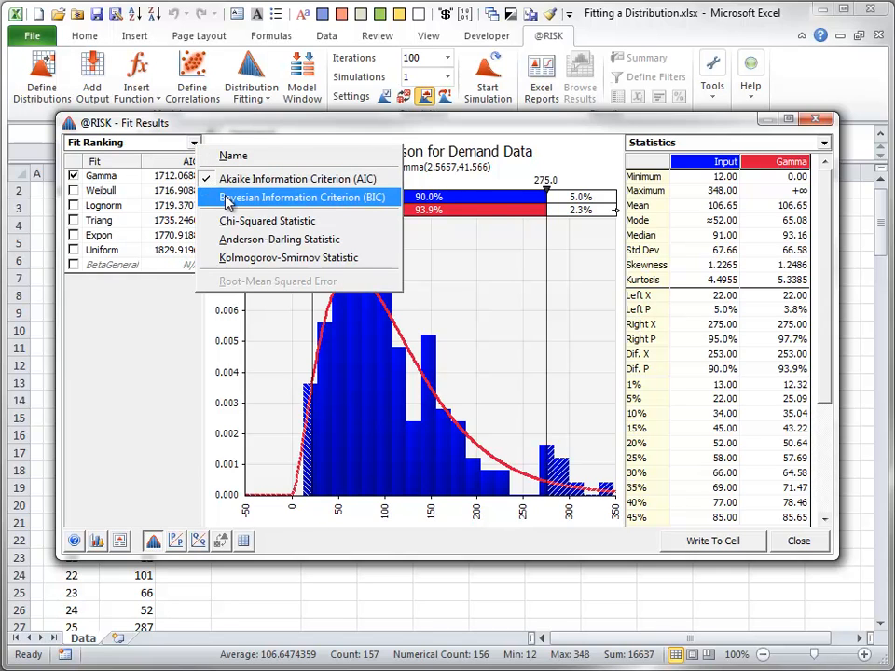
pyautogui.click(136, 321)
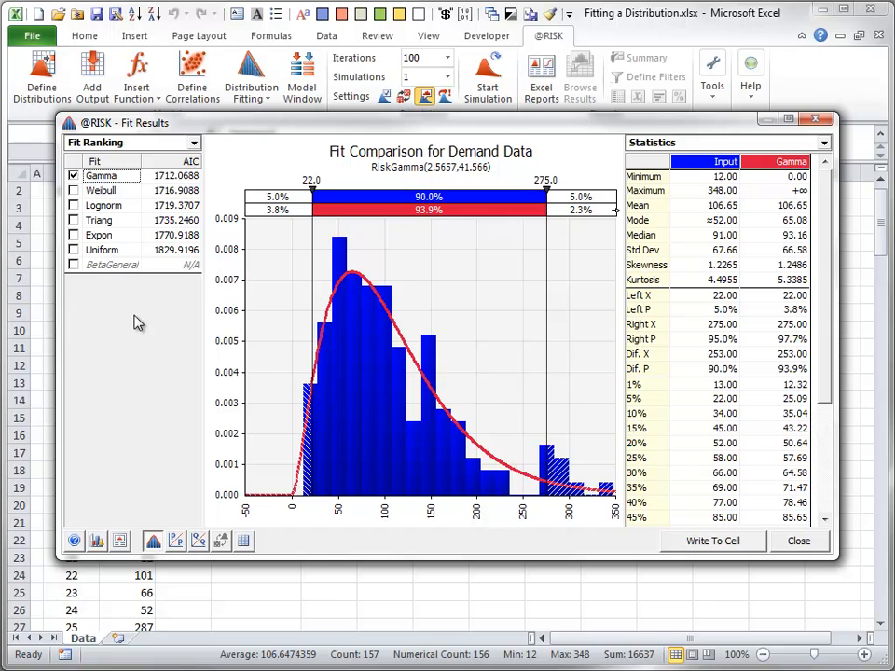
pyautogui.click(73, 190)
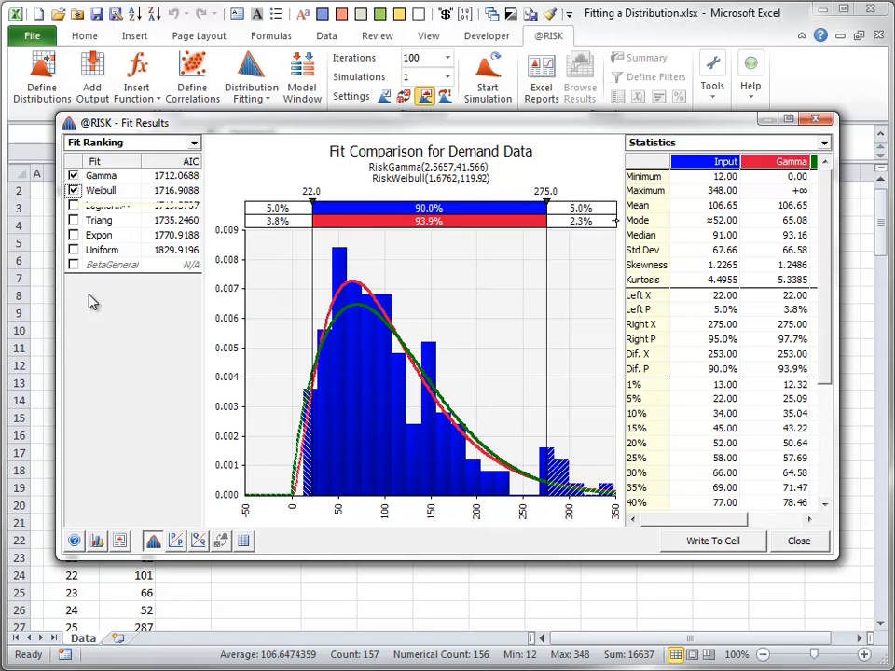
pyautogui.click(73, 191)
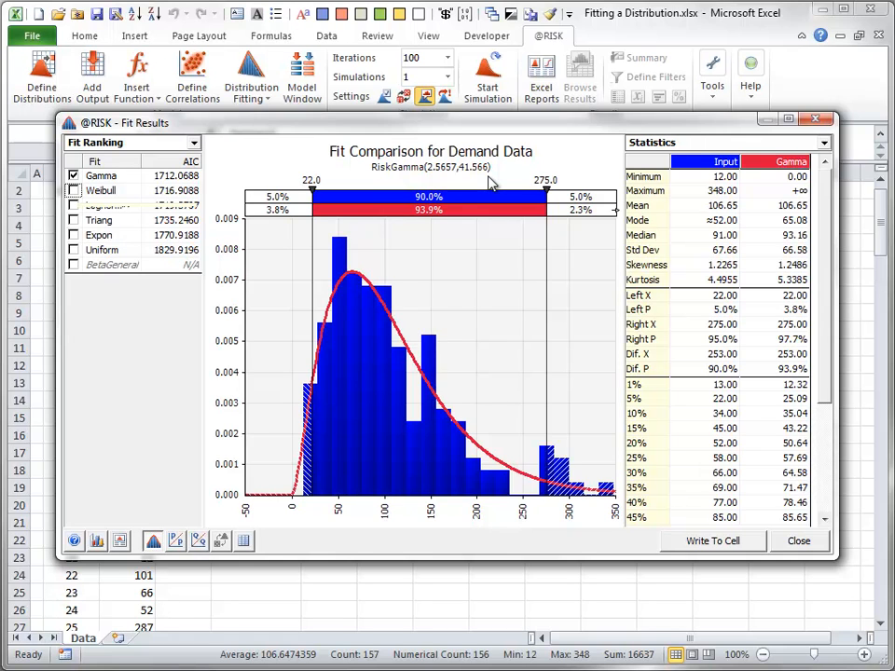
# Step: Write the best fit based on AIC as a standard-format function to cell F142 and check its formula
pyautogui.click(721, 545)
pyautogui.click(535, 484)
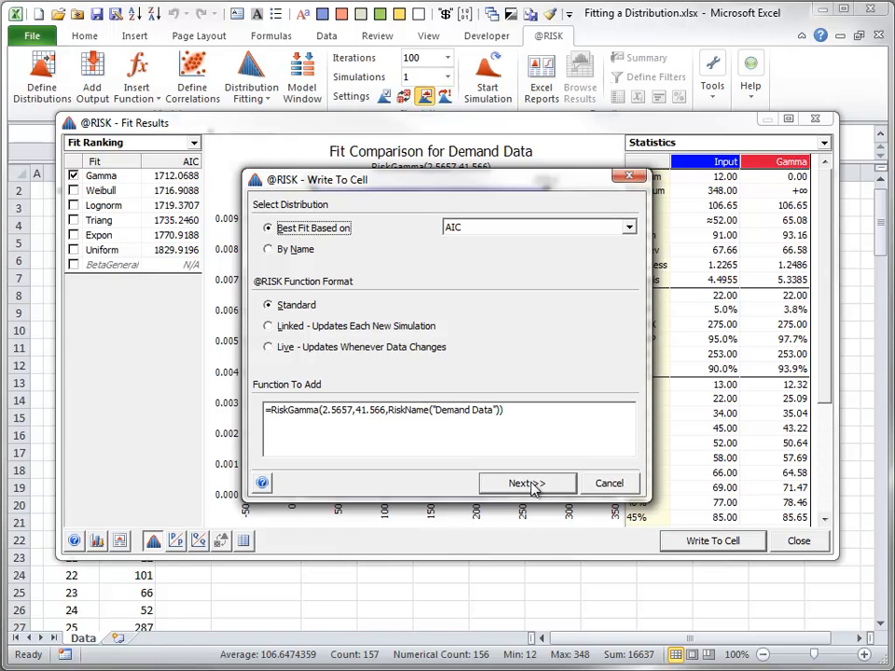
pyautogui.click(328, 313)
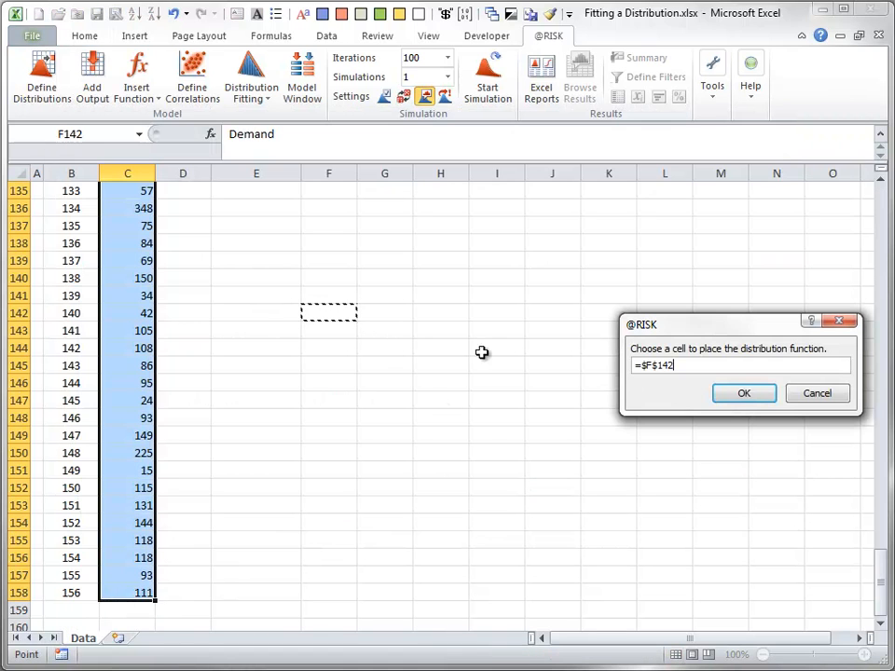
pyautogui.click(744, 394)
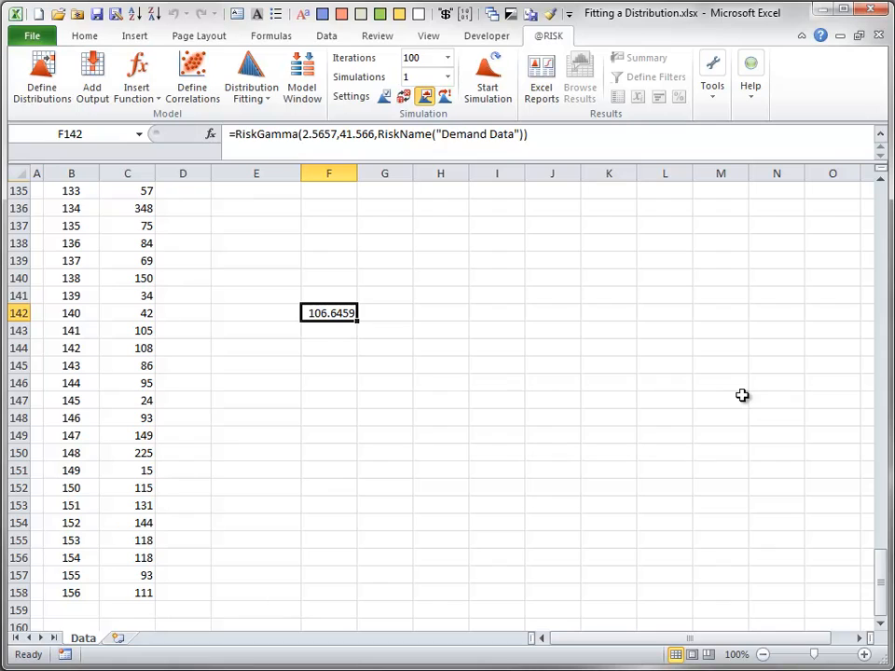
pyautogui.doubleClick(322, 313)
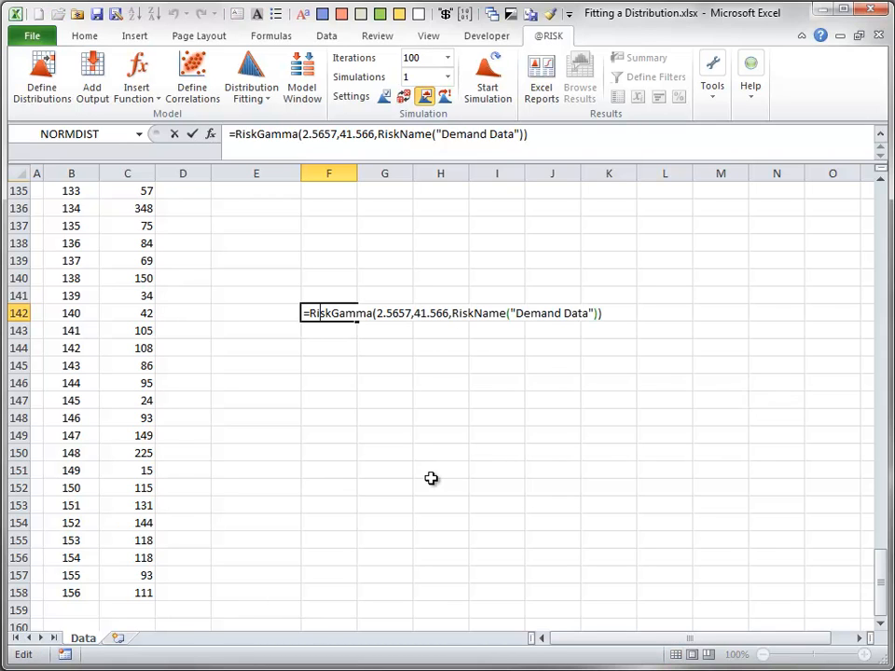
pyautogui.press('Escape')
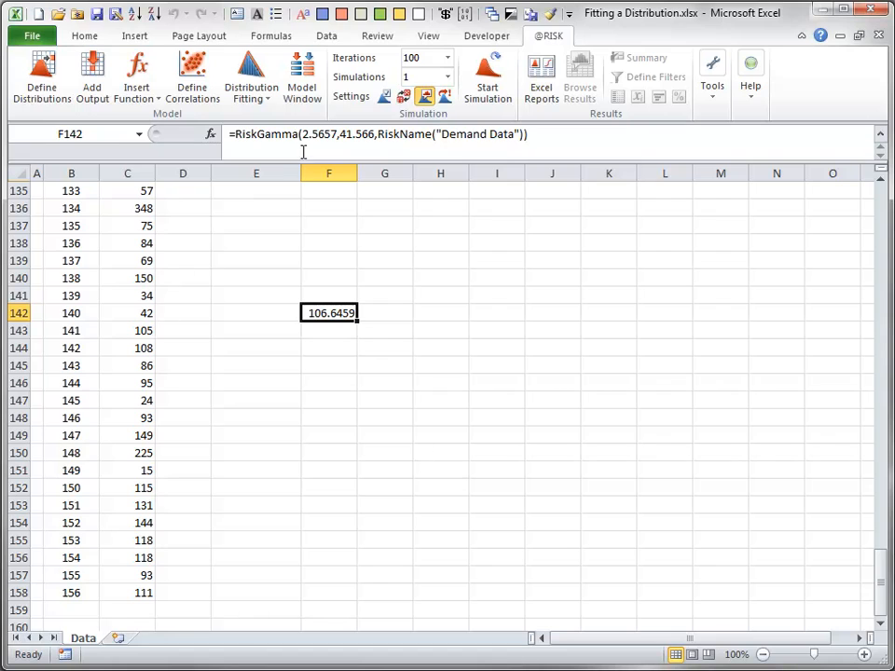
# Step: Open the saved Demand Data fit definition to review its settings and close it without refitting
pyautogui.click(269, 100)
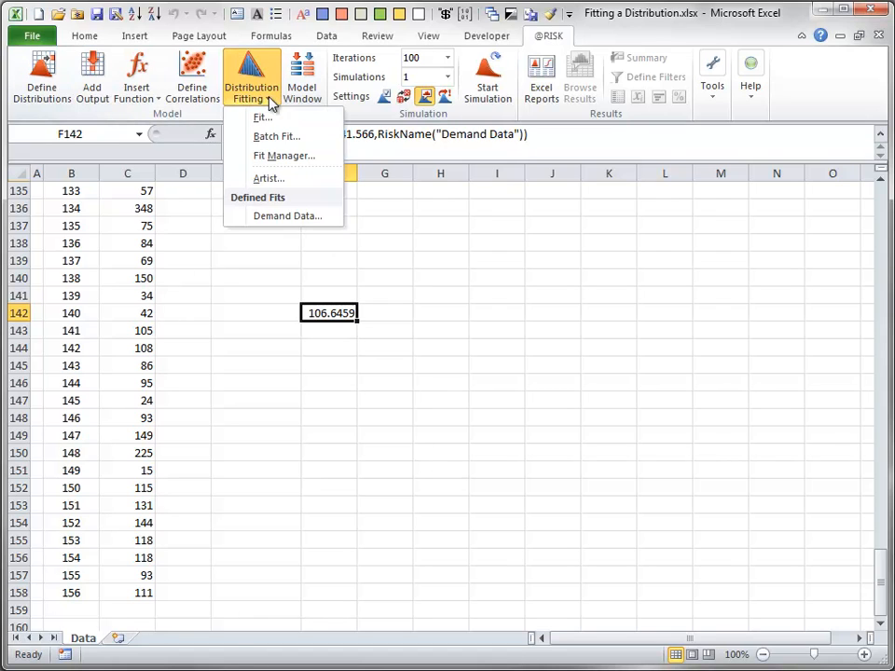
pyautogui.click(287, 220)
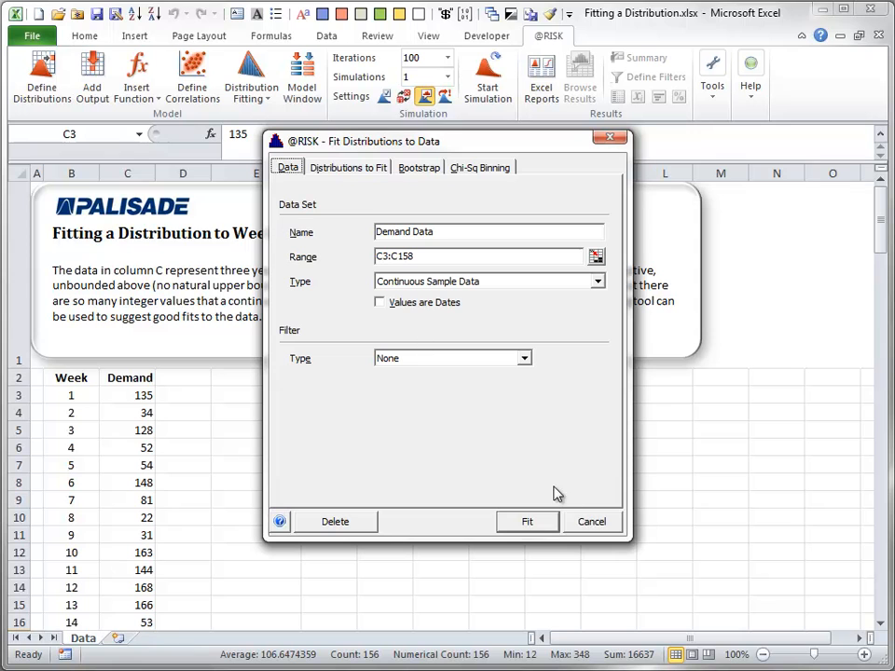
pyautogui.click(593, 523)
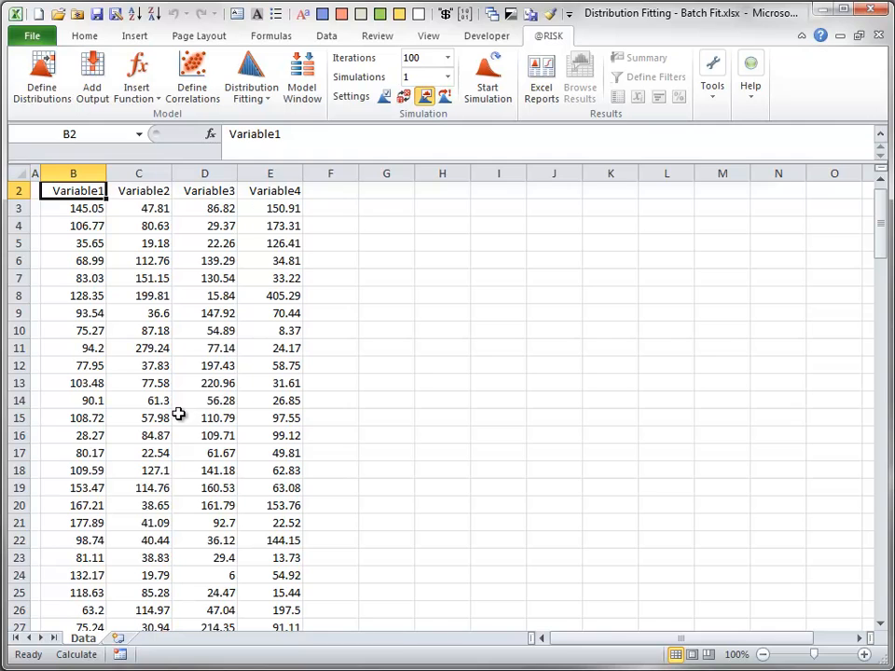
# Step: Start a batch fit on B2:E152 in the Batch Fit workbook and name the data set Batch Fit Data
pyautogui.click(263, 100)
pyautogui.click(259, 134)
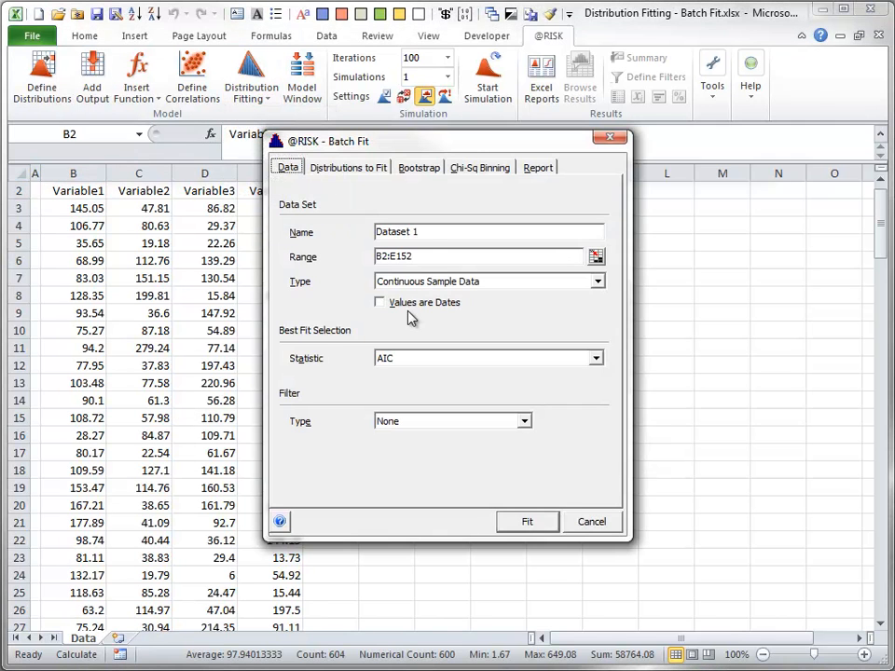
pyautogui.moveTo(433, 231); pyautogui.dragTo(325, 236)
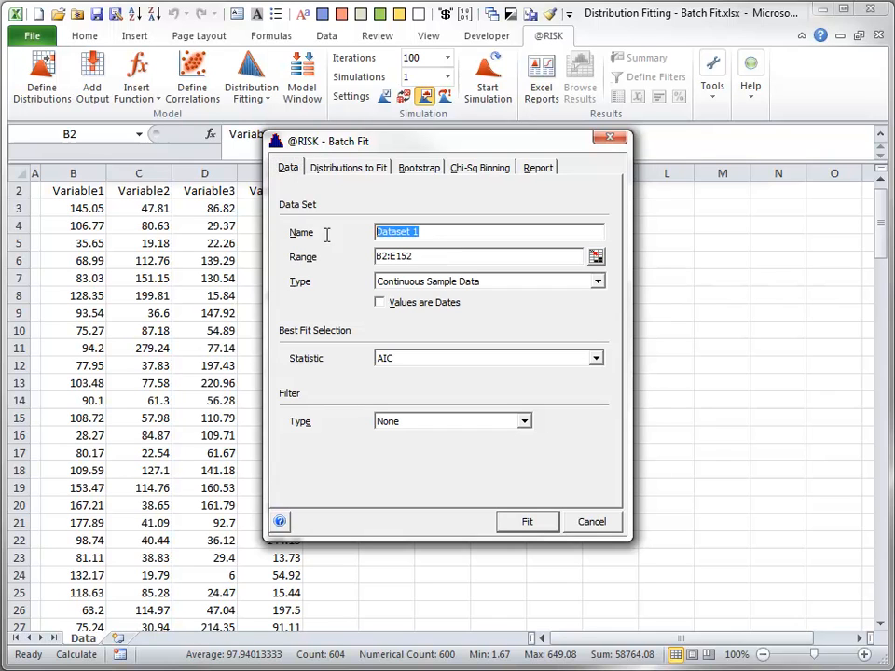
pyautogui.write('B')
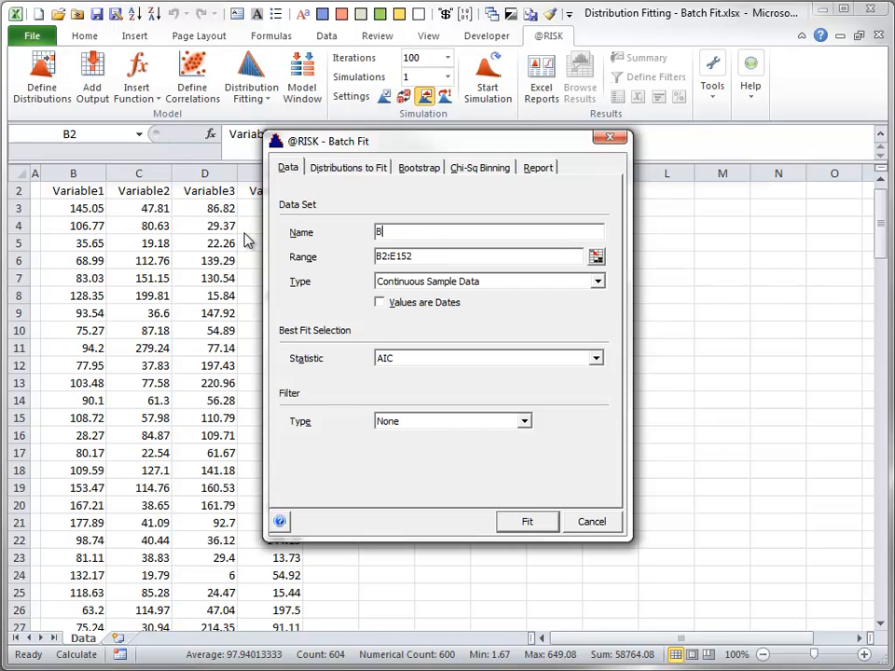
pyautogui.write('atch Fit Data')
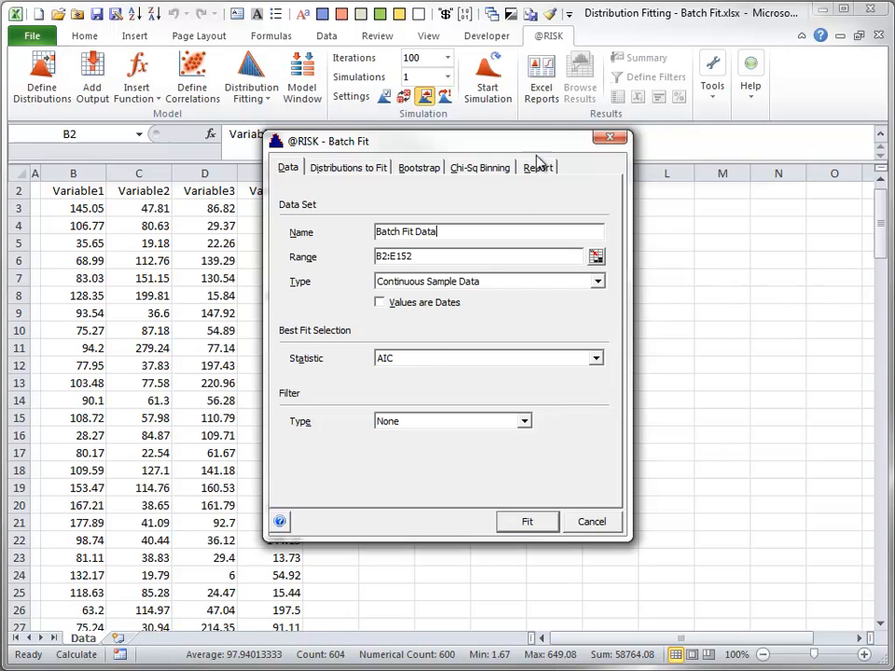
# Step: Choose the Live Report style for the batch fit and run the fit
pyautogui.click(537, 169)
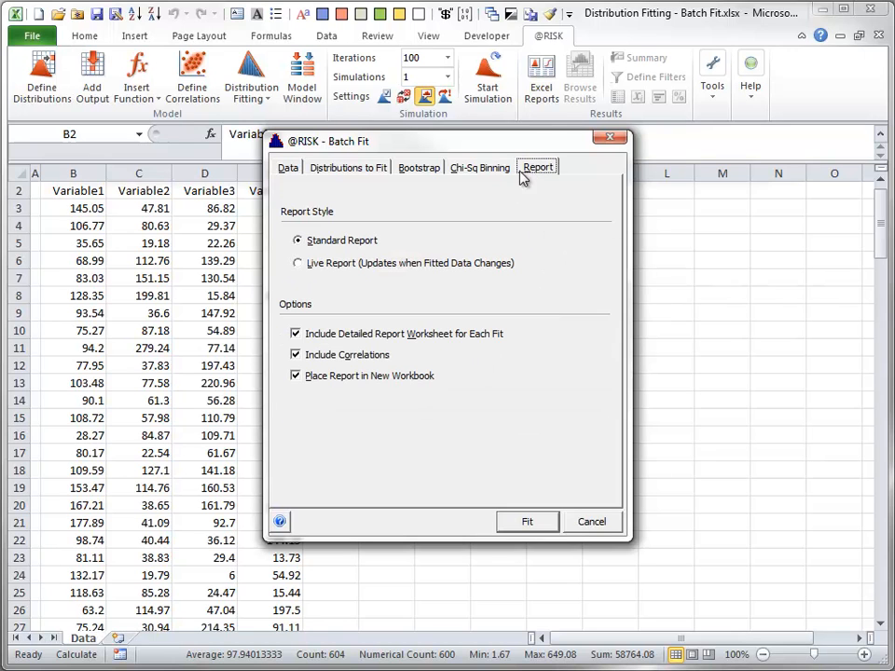
pyautogui.click(299, 265)
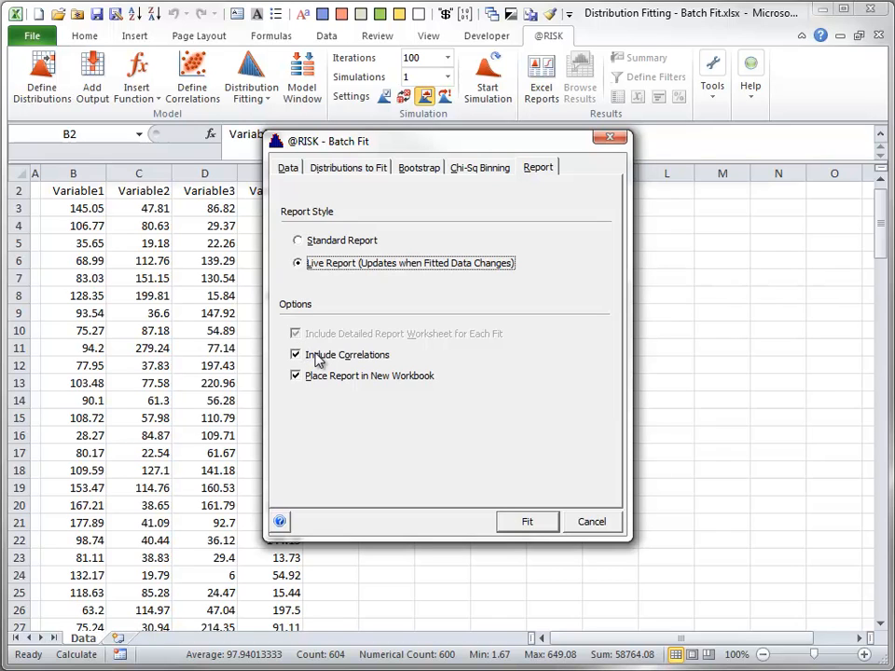
pyautogui.click(527, 525)
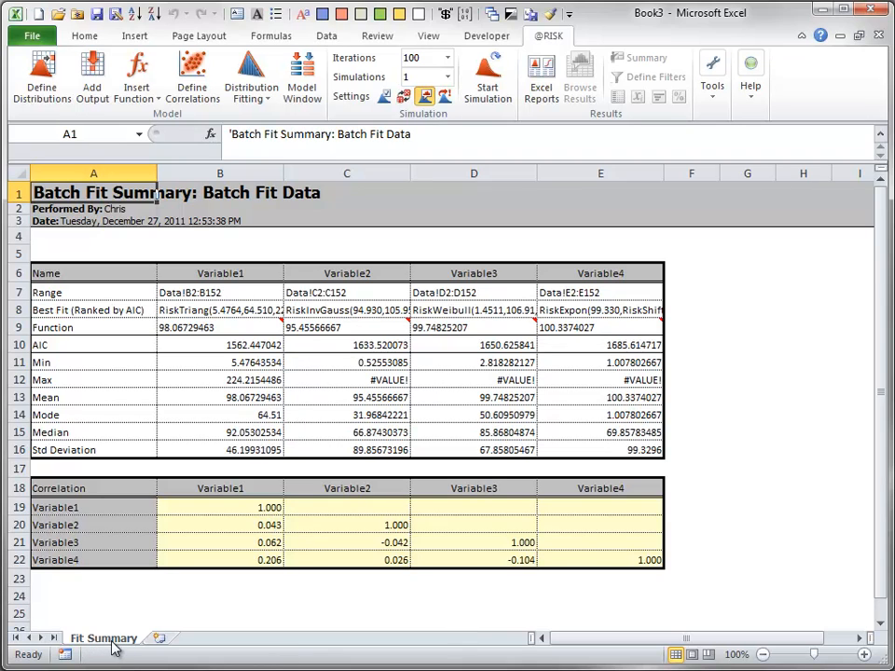
# Step: Inspect the RiskFitDistribution formula for Variable1 in cell B9 of the Fit Summary sheet
pyautogui.moveTo(183, 322)
pyautogui.doubleClick(211, 329)
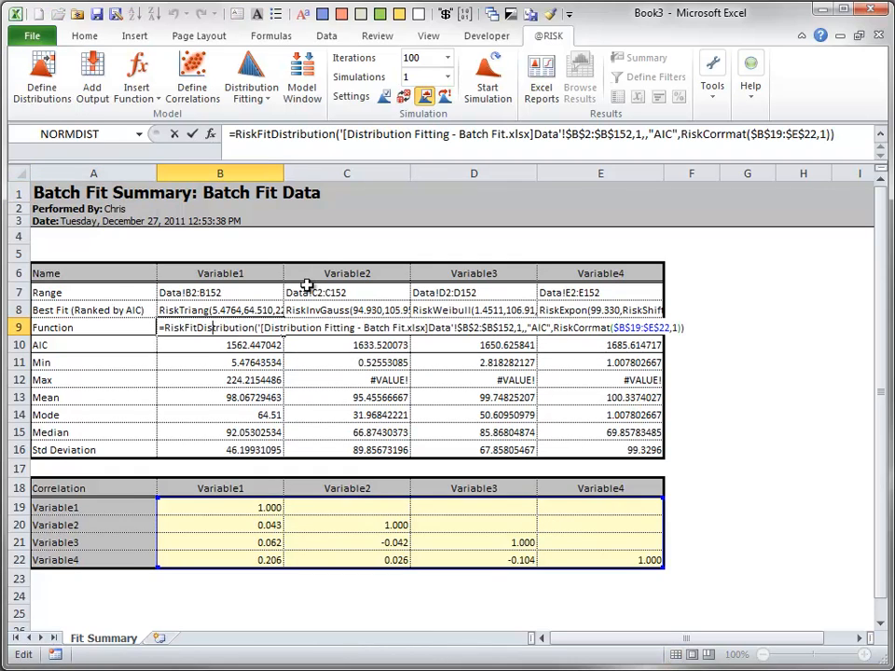
pyautogui.press('Escape')
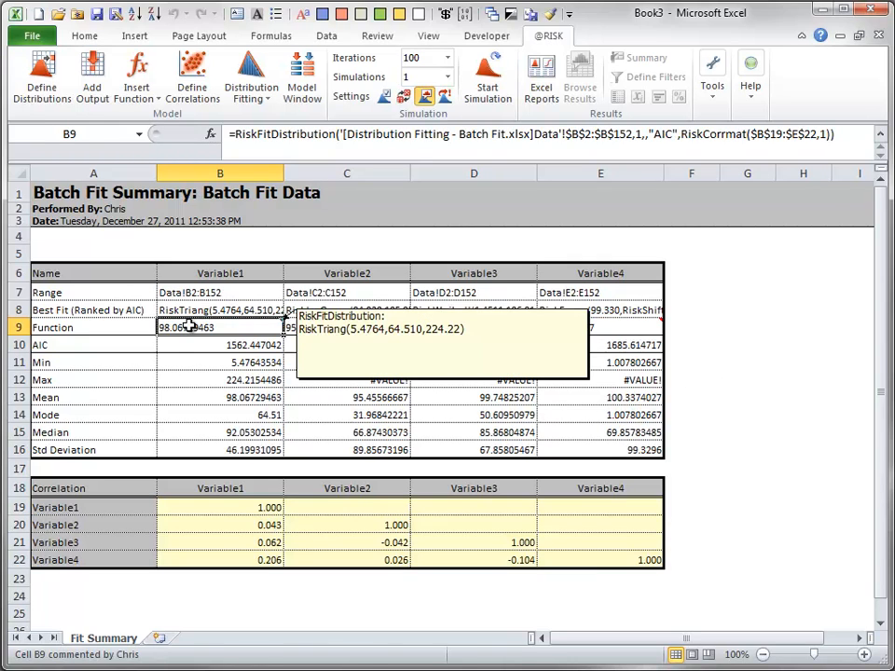
# Step: Copy the four fitted functions in B9:E9 of the Fit Summary into the Data sheet of the batch fit workbook, starting at G2
pyautogui.moveTo(190, 330); pyautogui.dragTo(580, 325)
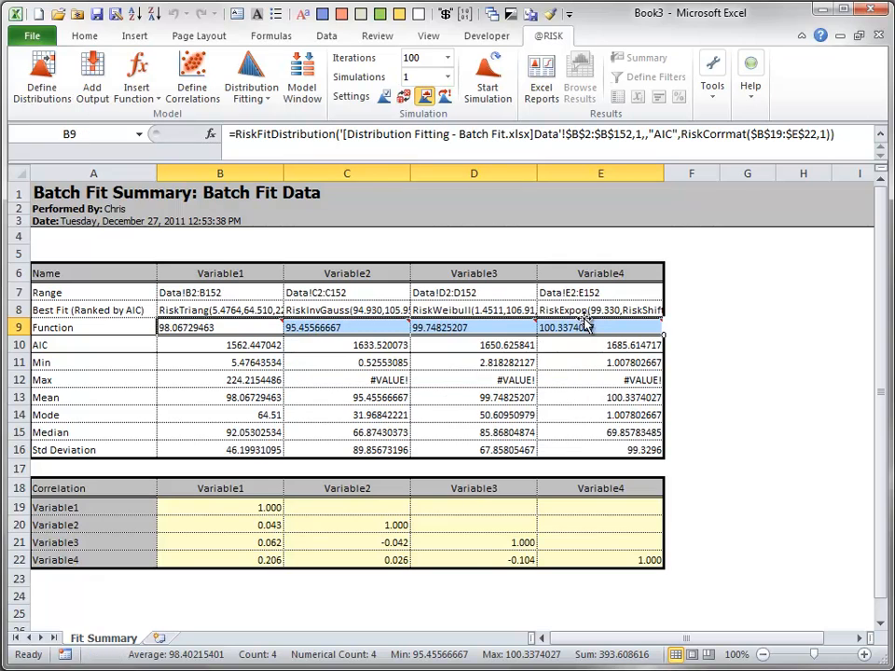
pyautogui.hotkey('ctrl', 'c')
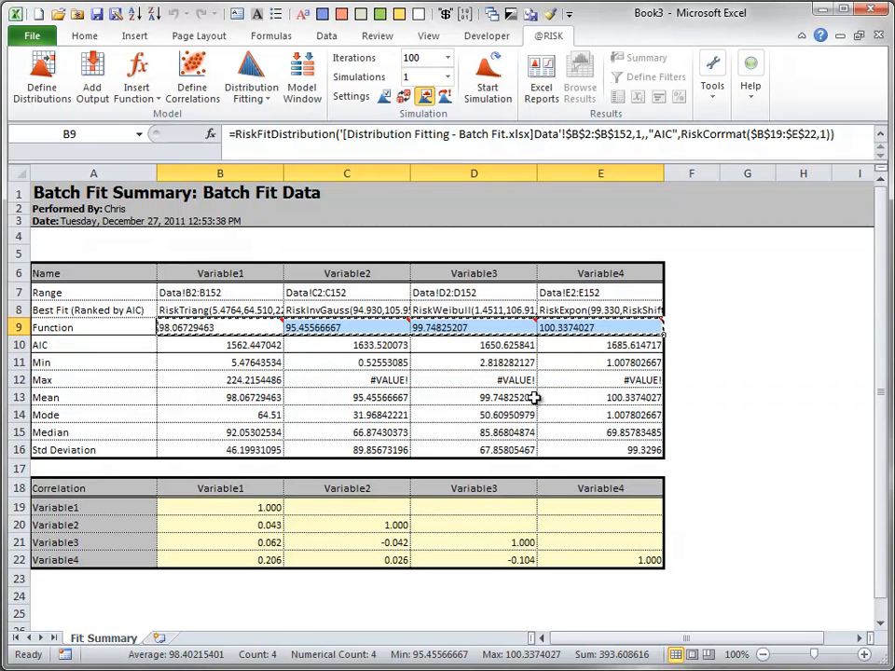
pyautogui.hotkey('ctrl', 'Tab')
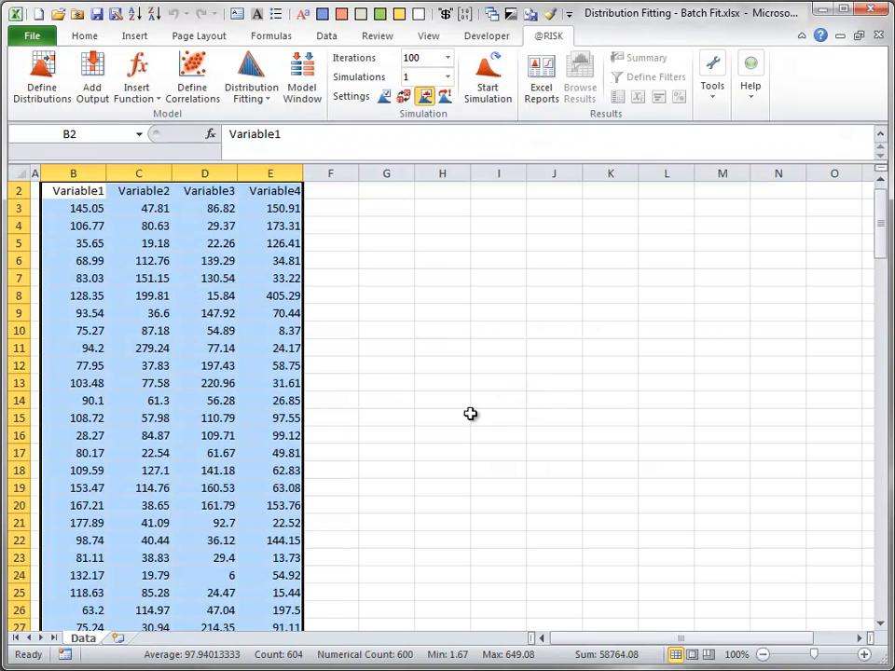
pyautogui.click(382, 192)
pyautogui.hotkey('ctrl', 'v')
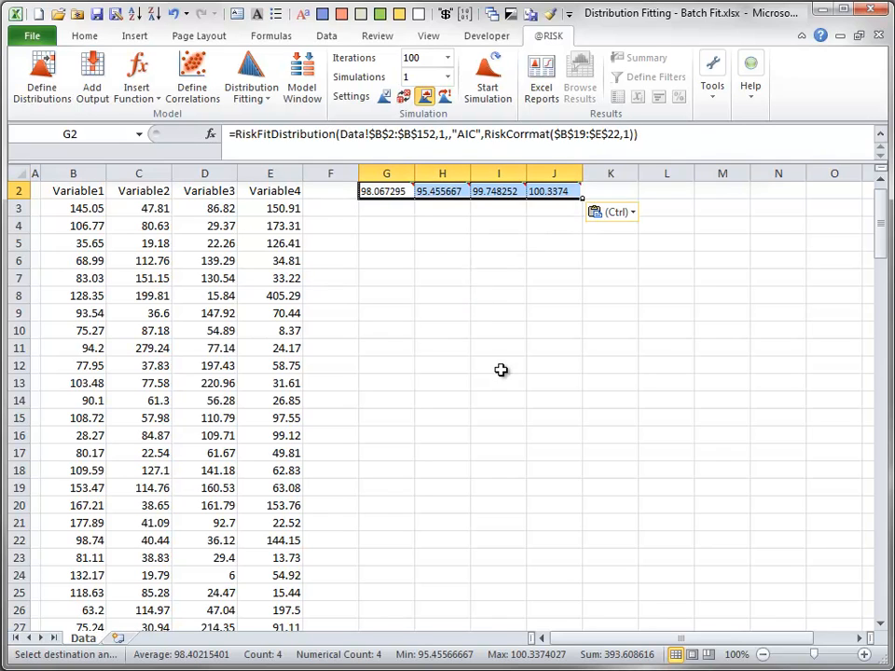
# Step: Inspect the cell references in the pasted RiskFitDistribution formula in G2
pyautogui.click(365, 191)
pyautogui.doubleClick(366, 191)
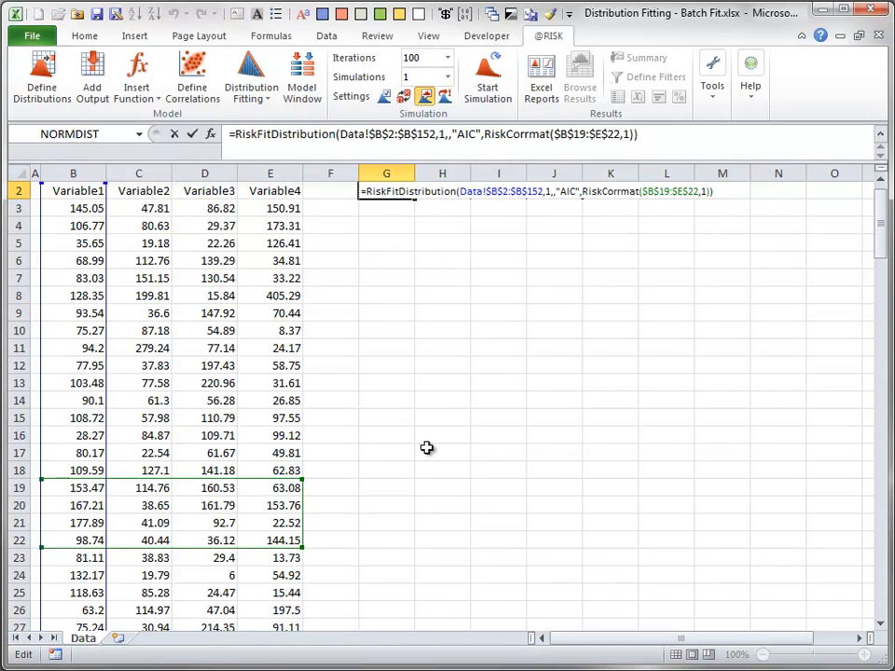
pyautogui.press('Escape')
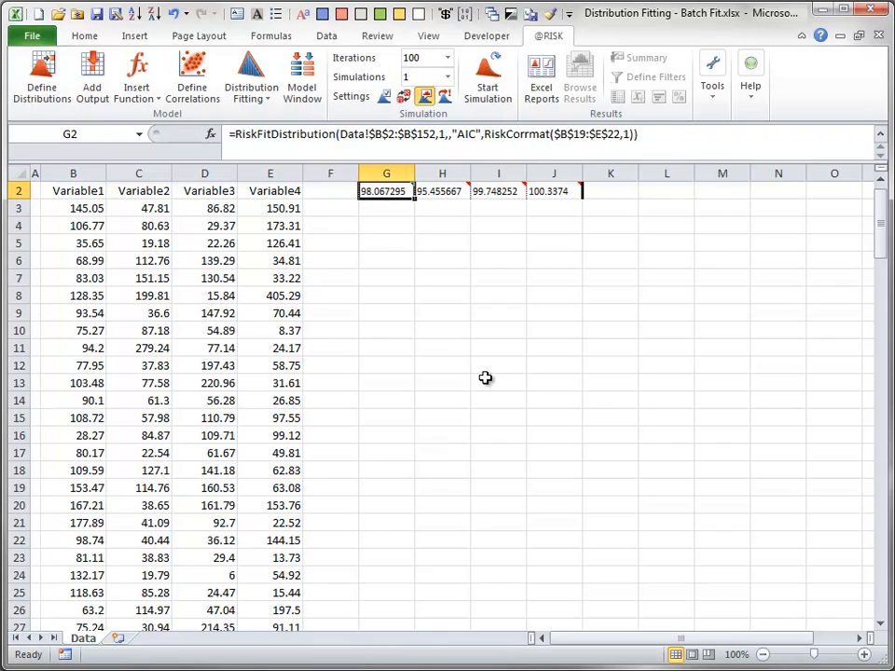
# Step: Change the first Variable1 value in B3 to 10000 and check the live fitted function in G2
pyautogui.click(79, 205)
pyautogui.write('10000')
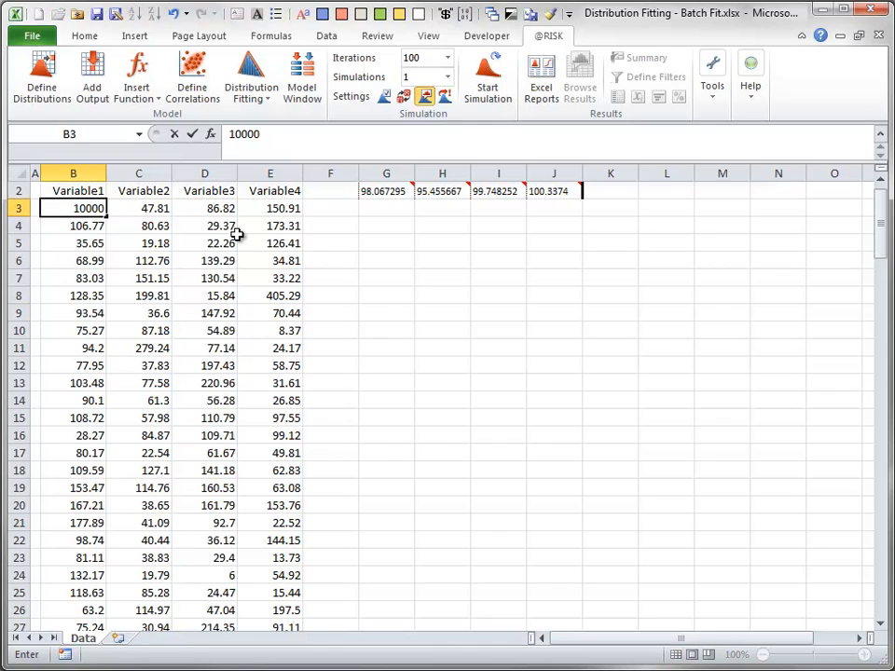
pyautogui.press('Return')
pyautogui.click(383, 194)
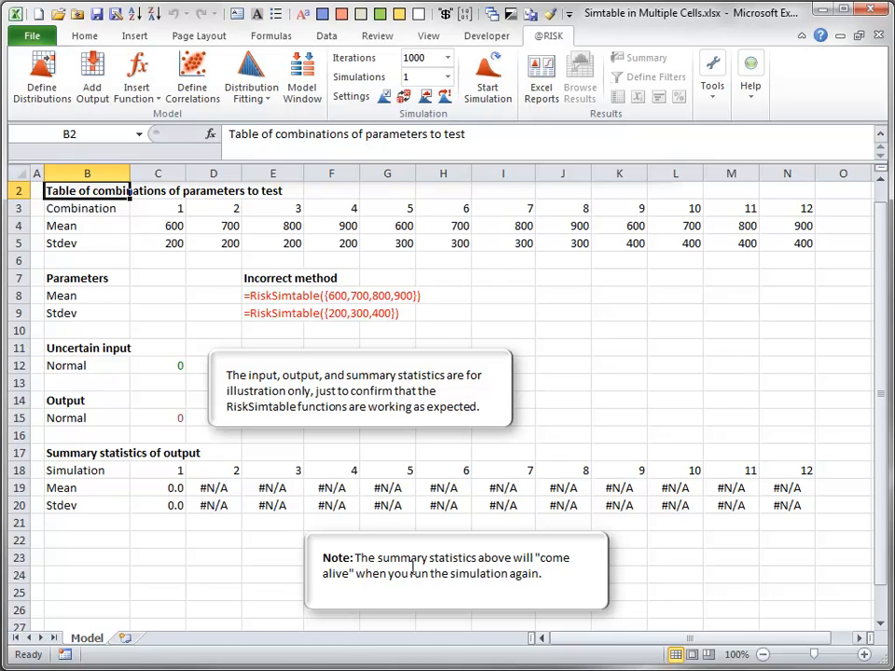
# Step: Set the number of simulations to 12 in the Simtable in Multiple Cells workbook
pyautogui.moveTo(66, 229); pyautogui.dragTo(70, 239)
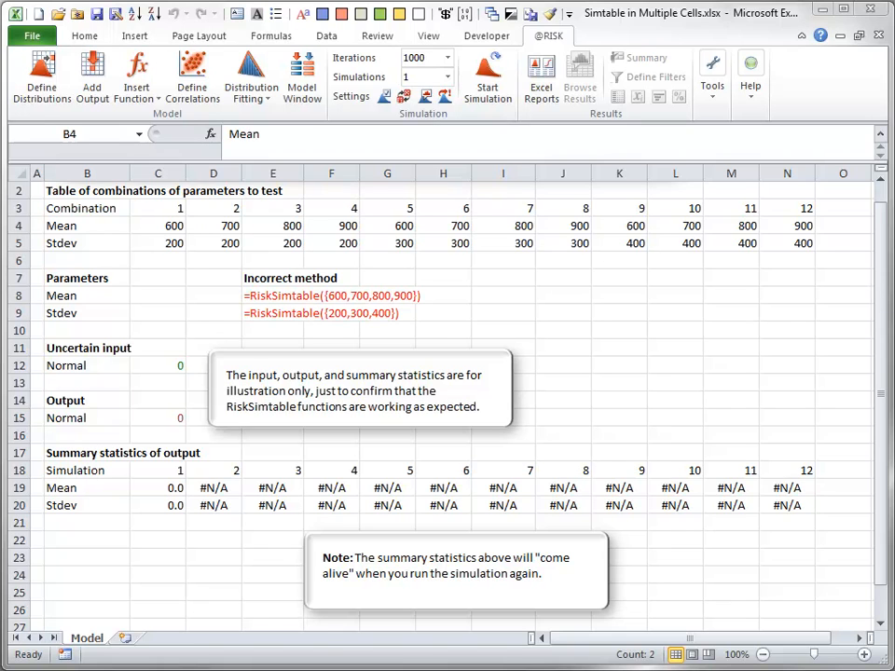
pyautogui.click(411, 76)
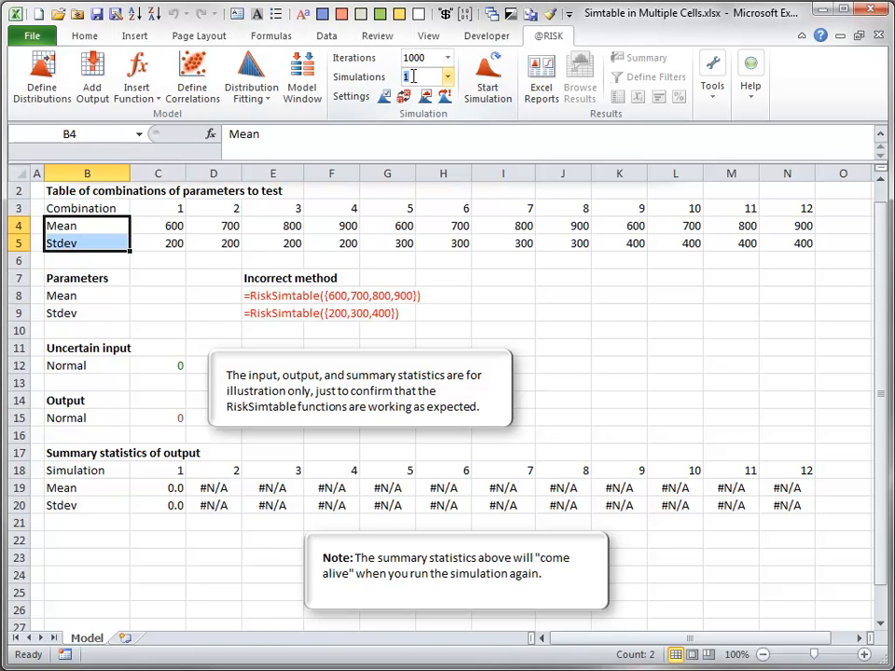
pyautogui.write('12')
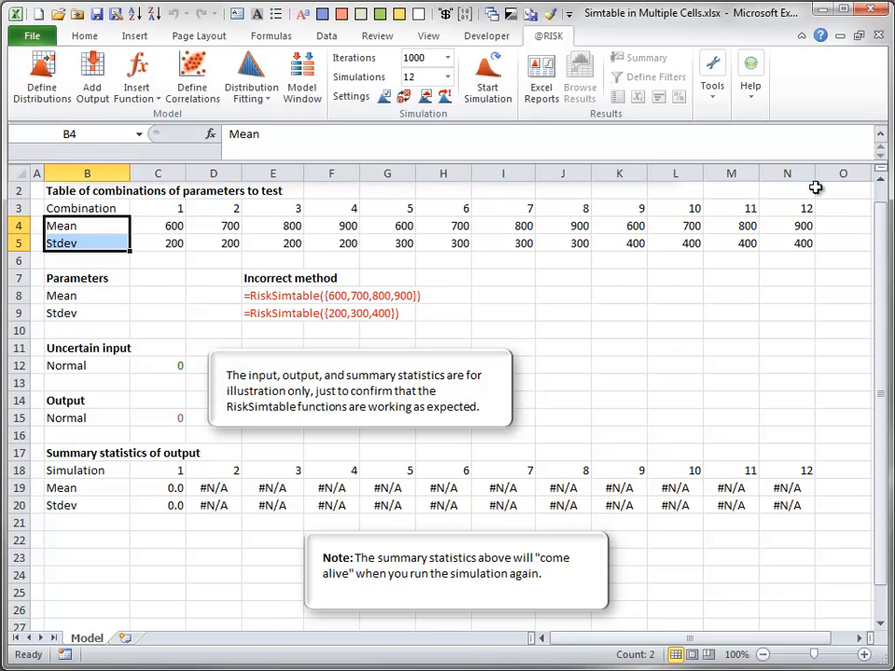
# Step: Enter =RiskSimtable(C4:N4) in cell C8 as the Mean parameter
pyautogui.click(152, 292)
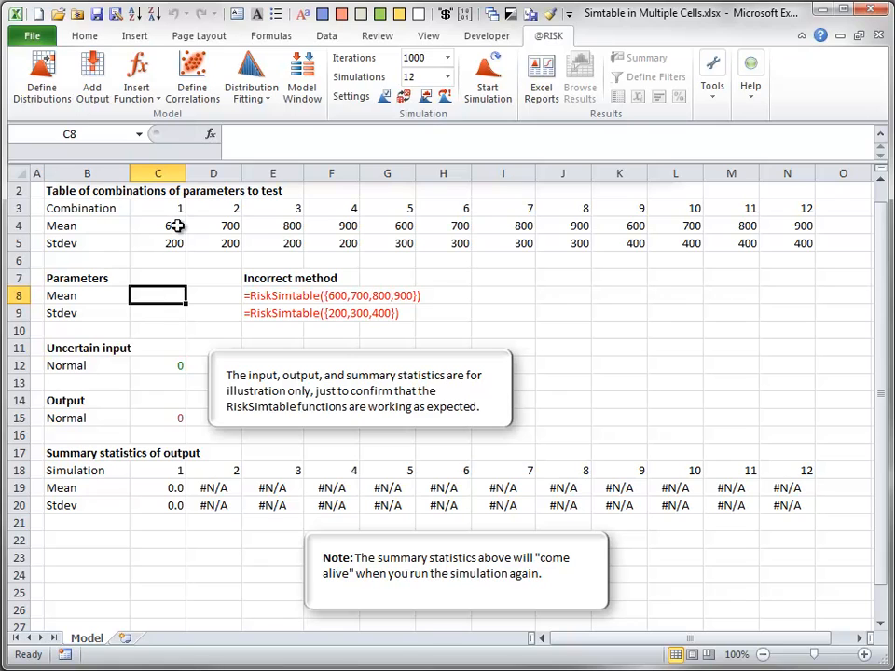
pyautogui.write('=risk')
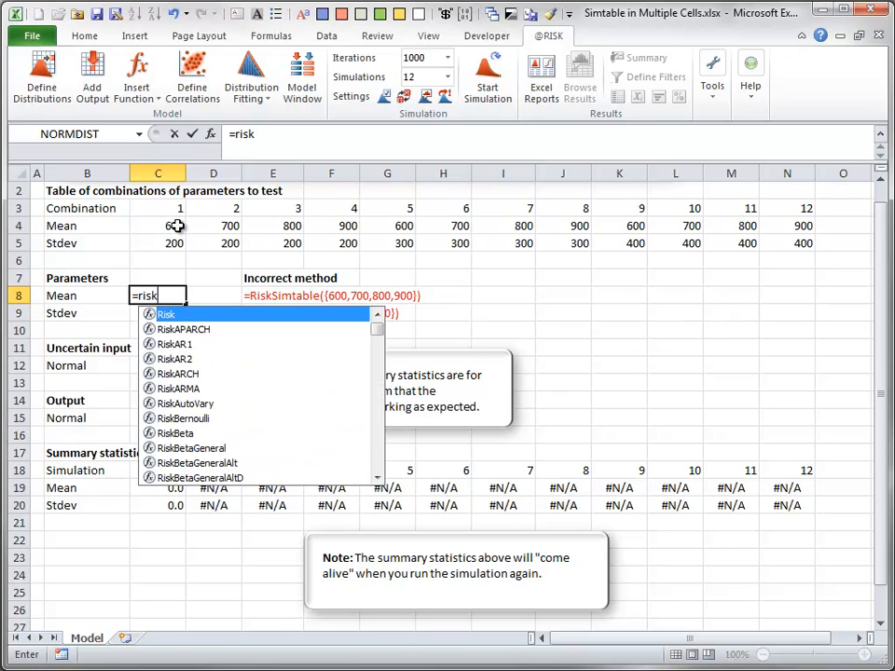
pyautogui.write('sim')
pyautogui.press('Tab')
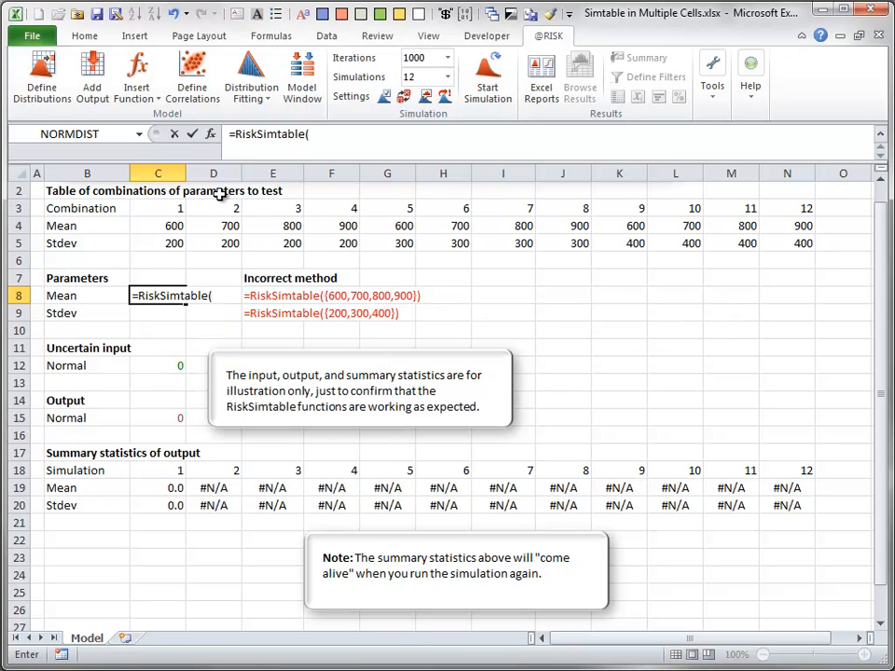
pyautogui.moveTo(149, 226); pyautogui.dragTo(773, 226)
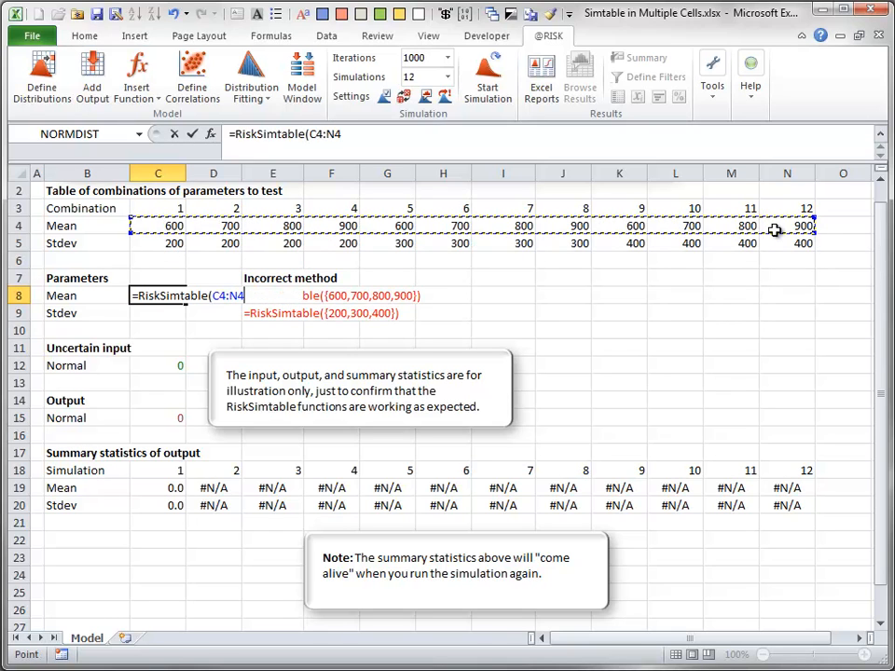
pyautogui.write(')')
pyautogui.press('Return')
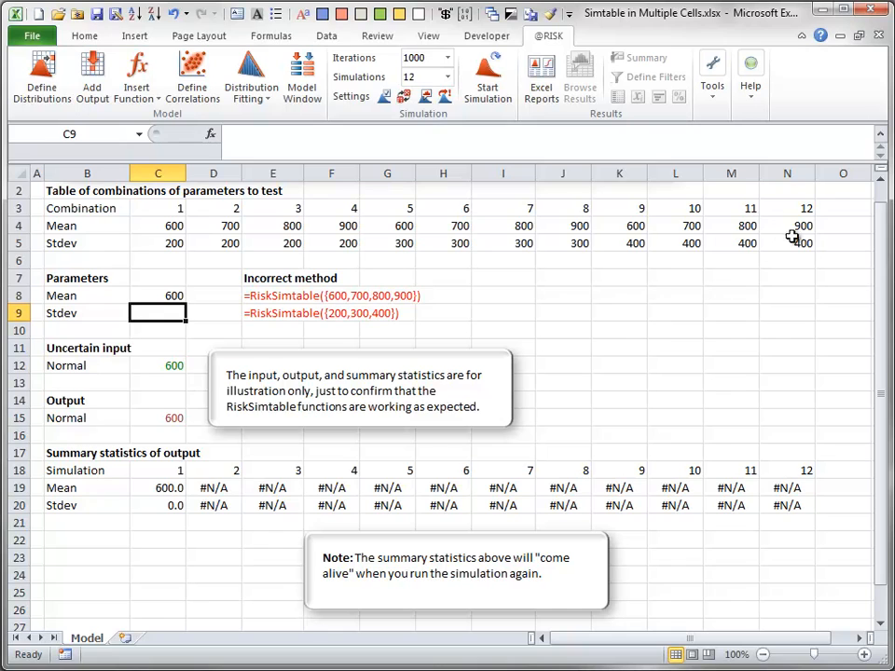
# Step: Copy the Mean formula from C8 down to the Stdev cell C9 and check its references
pyautogui.click(161, 295)
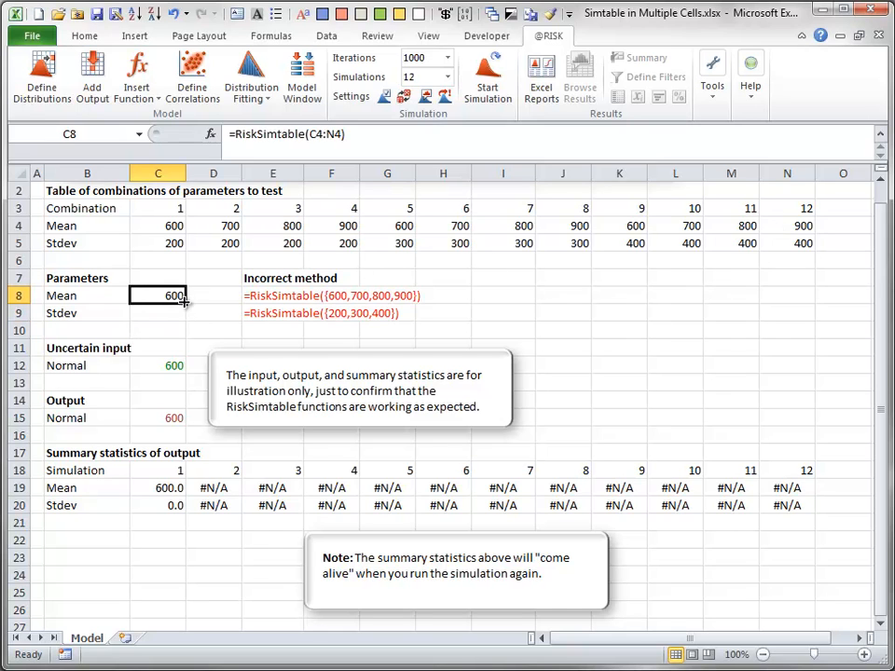
pyautogui.moveTo(186, 304); pyautogui.dragTo(186, 322)
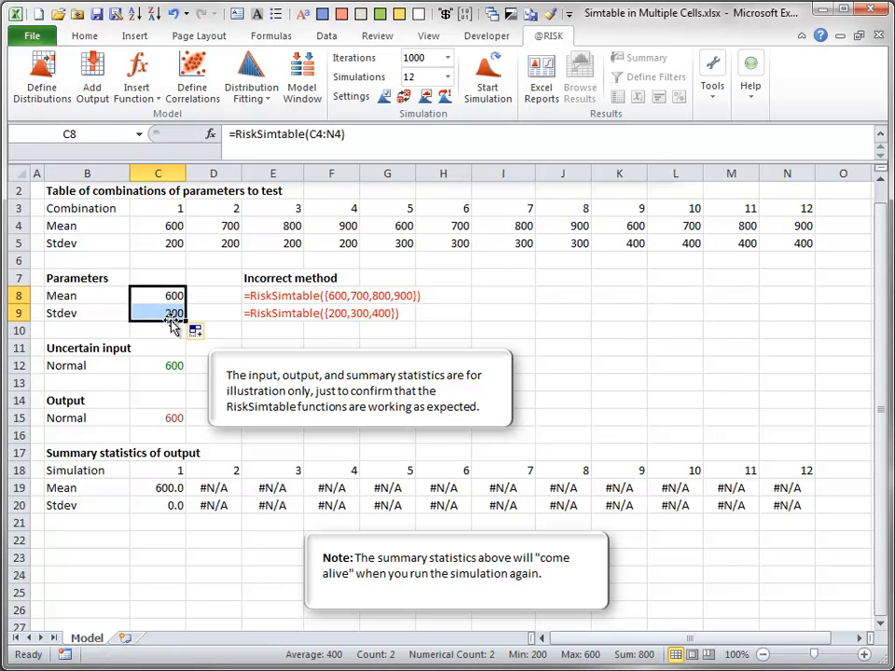
pyautogui.doubleClick(172, 313)
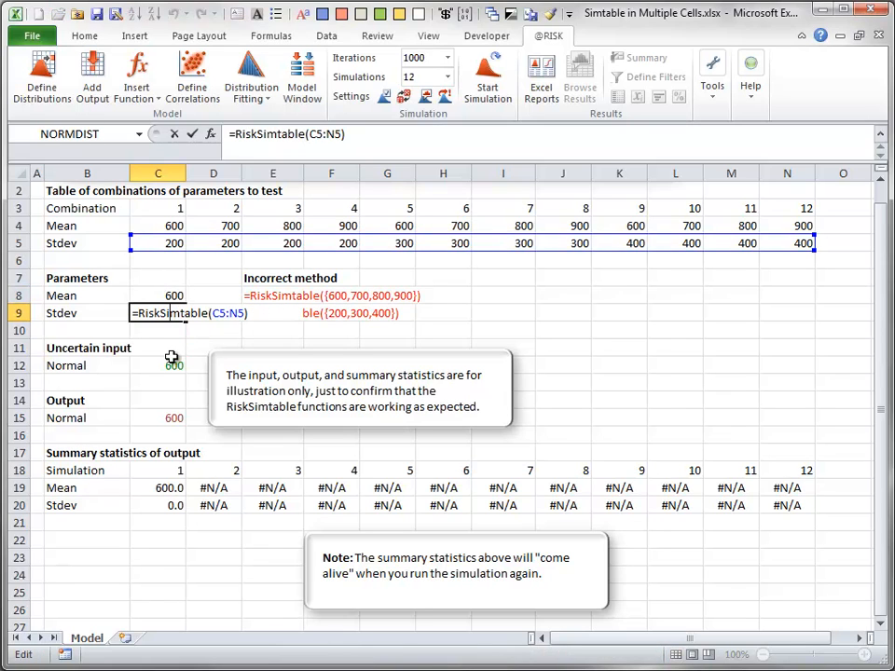
pyautogui.press('Escape')
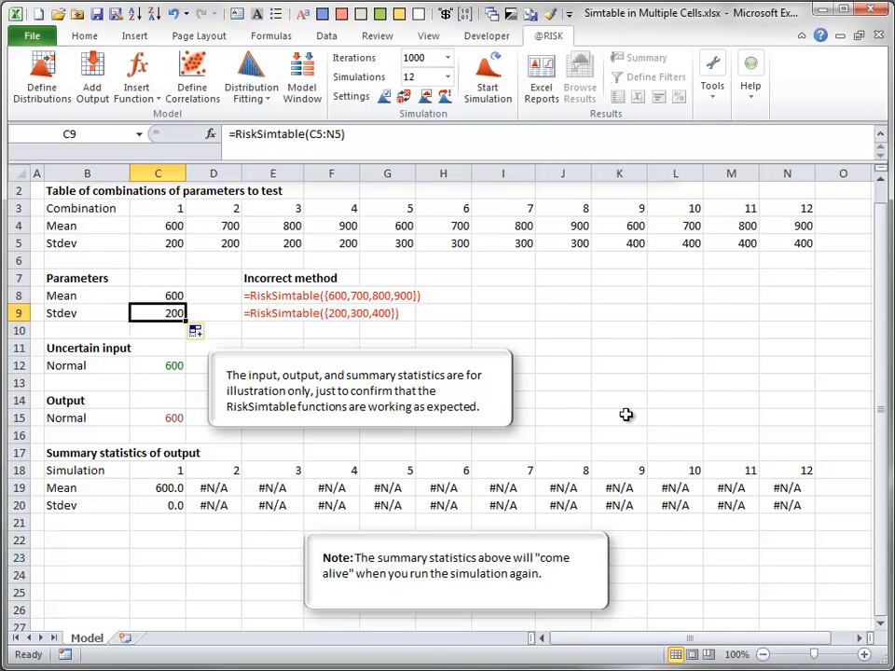
# Step: Run the simulation and inspect the incorrect-method RiskSimtable formulas in E8 and E9
pyautogui.click(488, 82)
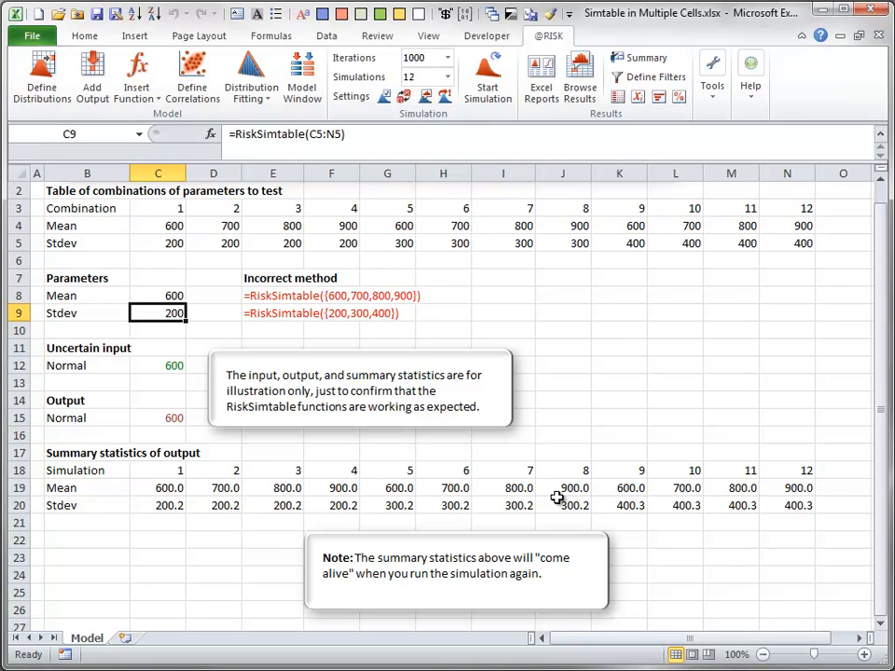
pyautogui.click(247, 297)
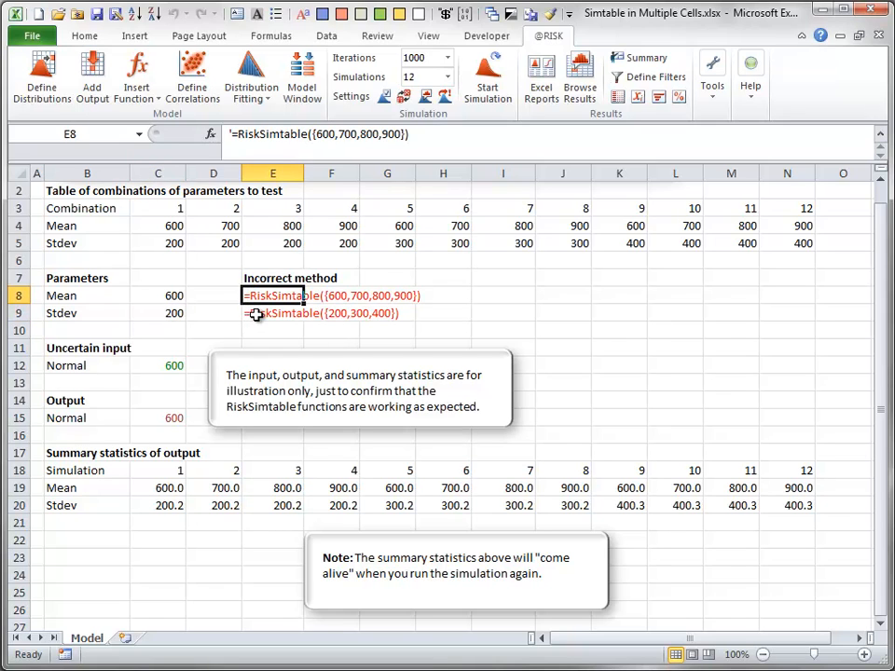
pyautogui.click(249, 314)
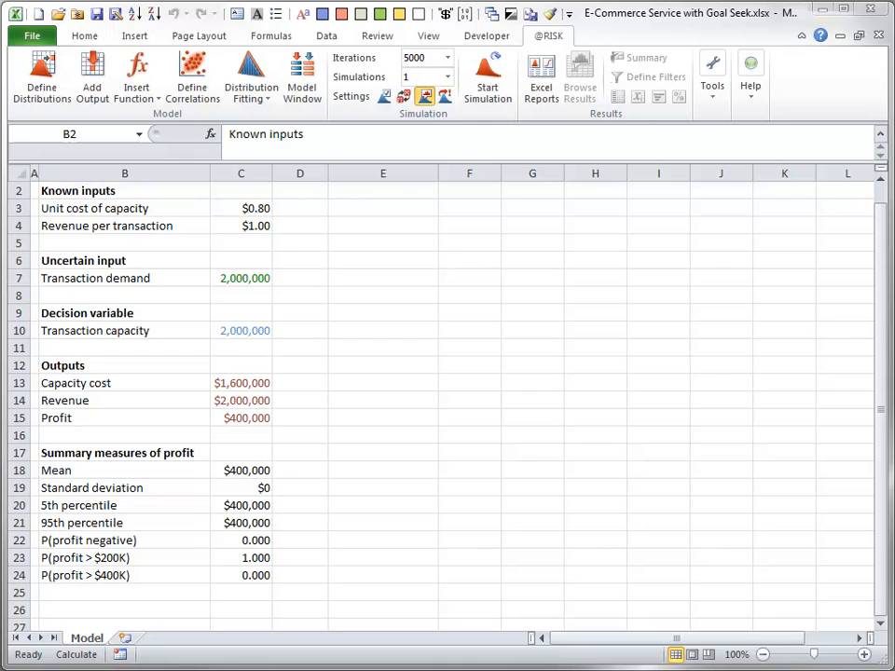
pyautogui.click(711, 95)
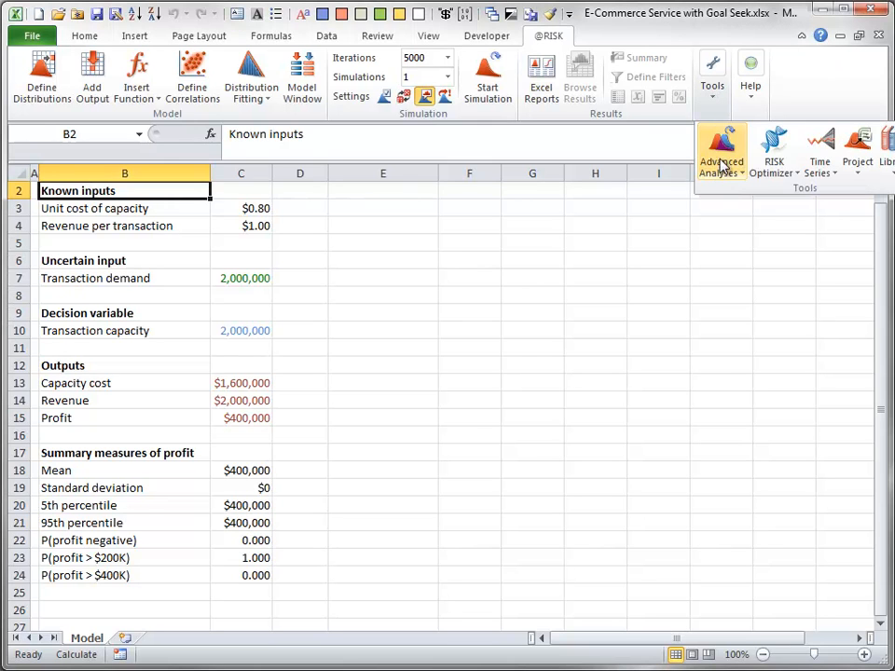
pyautogui.click(742, 179)
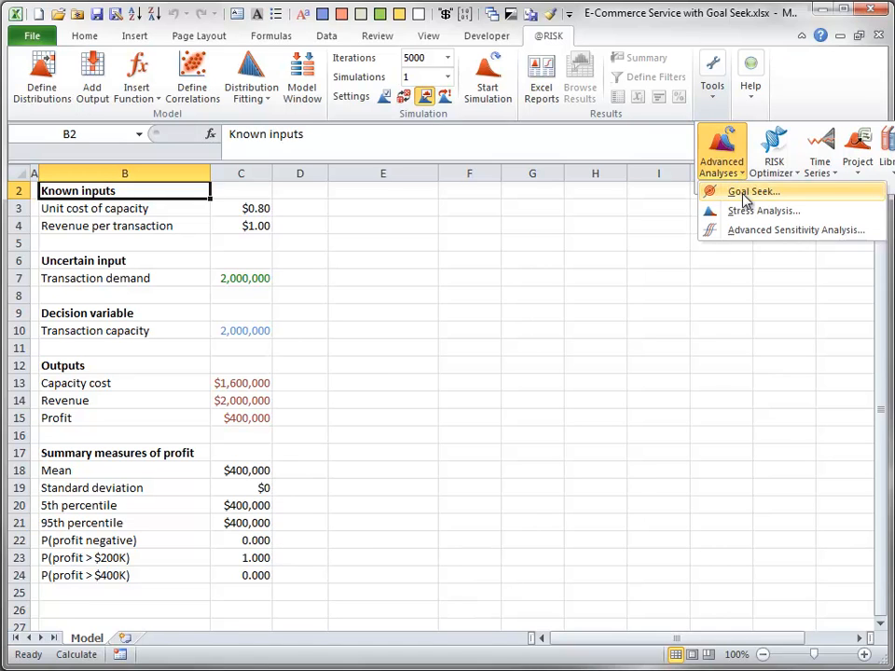
pyautogui.click(759, 275)
pyautogui.click(758, 276)
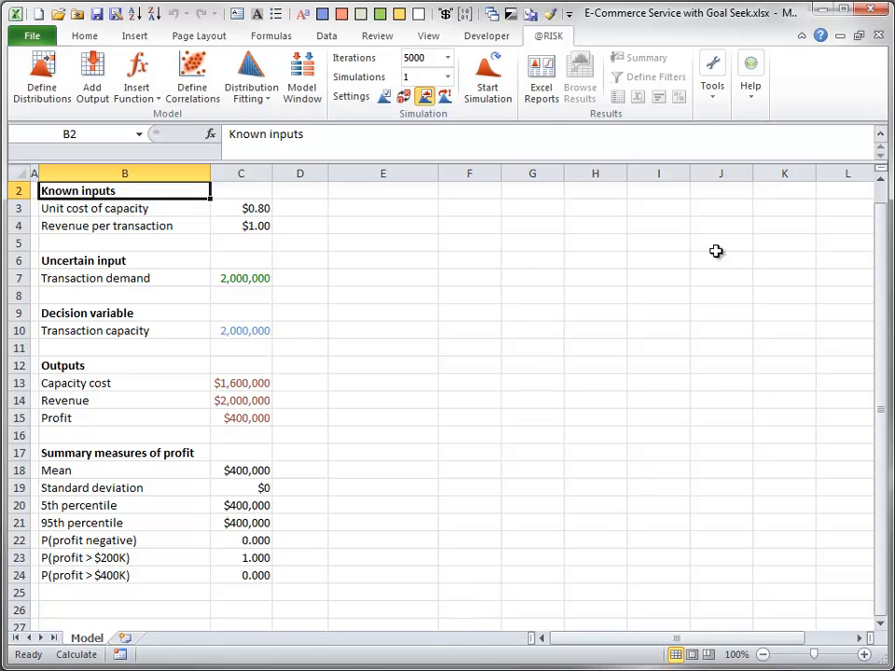
# Step: Run the simulation for the current capacity, close the Profit graph, and check the mean profit formula in C18
pyautogui.click(489, 73)
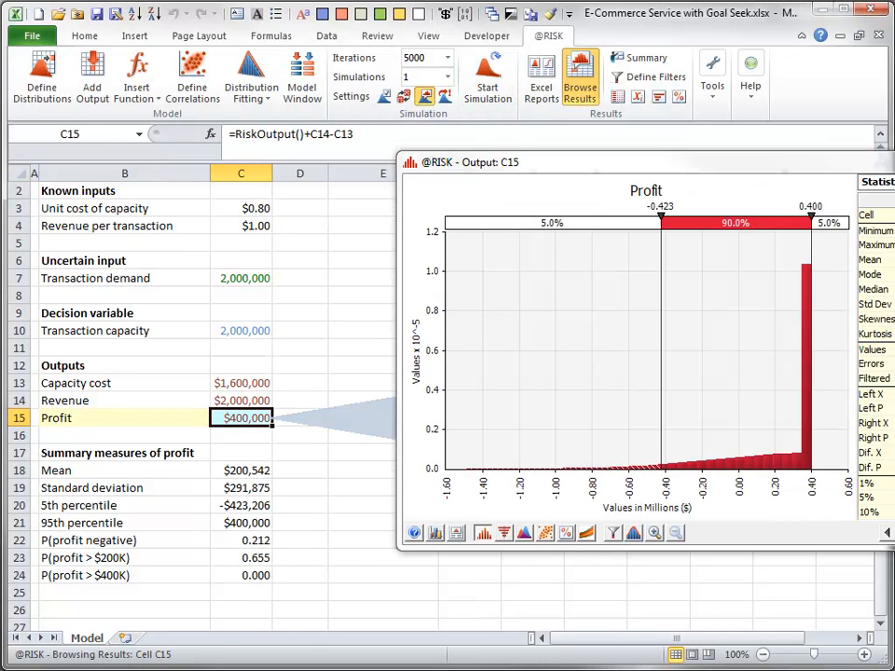
pyautogui.press('Escape')
pyautogui.click(250, 470)
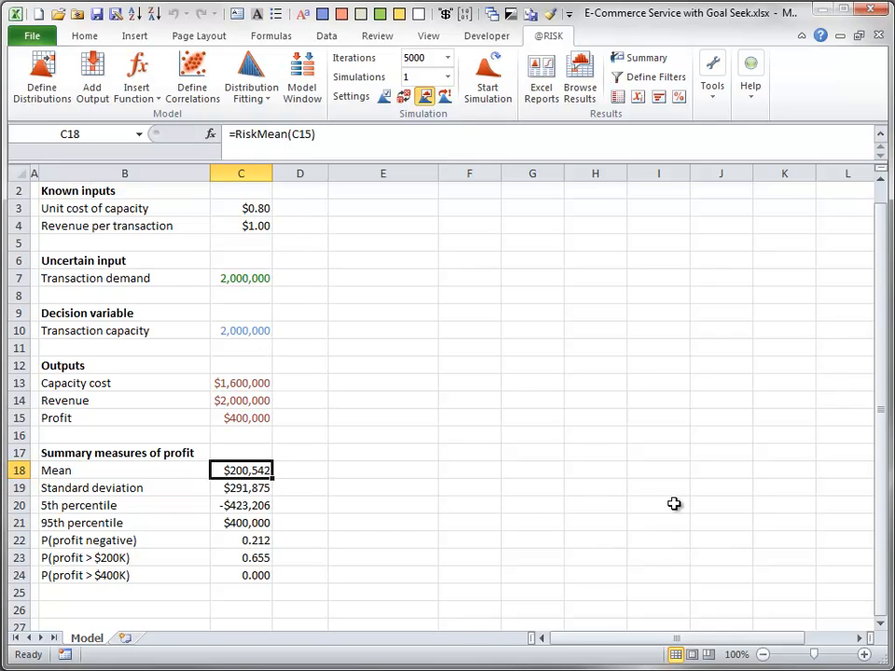
pyautogui.click(724, 105)
pyautogui.click(731, 170)
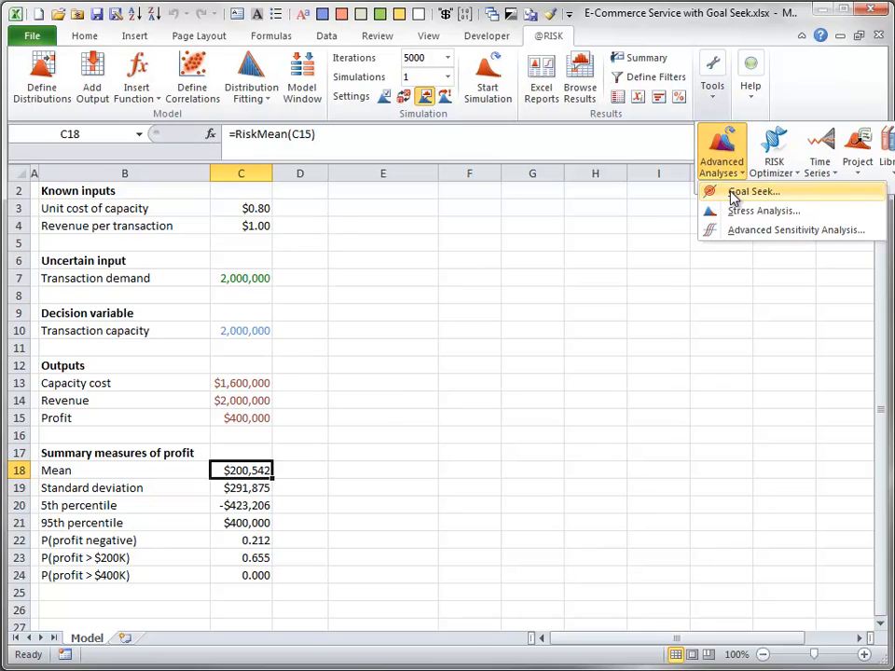
pyautogui.click(733, 194)
pyautogui.moveTo(390, 236); pyautogui.dragTo(485, 212)
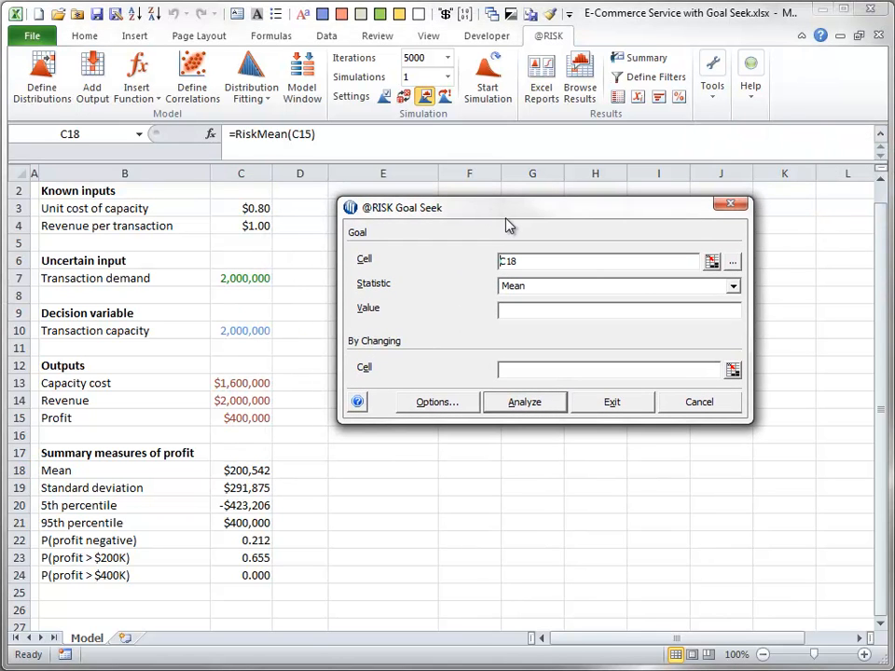
pyautogui.click(712, 264)
pyautogui.click(240, 418)
pyautogui.click(742, 392)
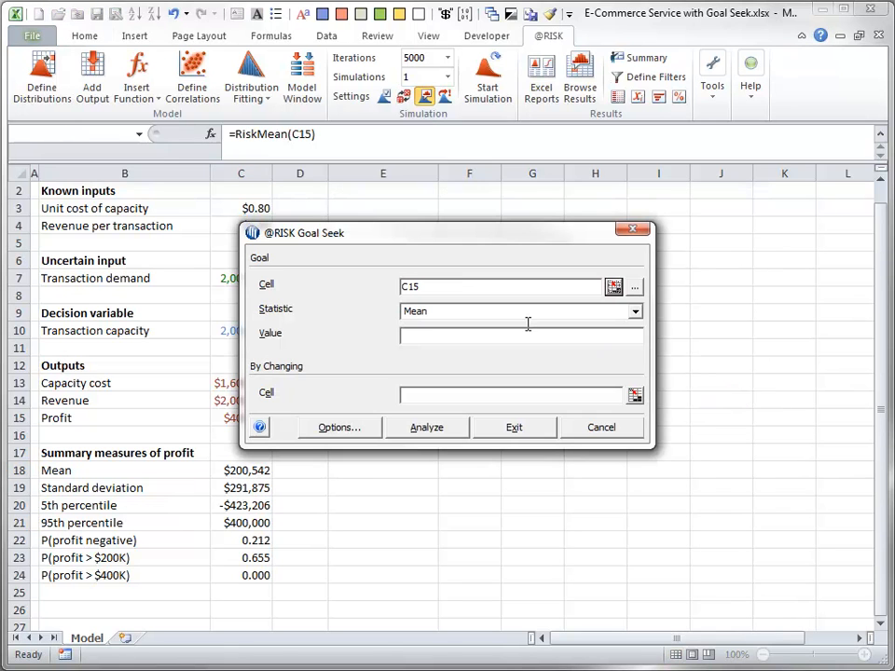
pyautogui.click(417, 334)
pyautogui.write('2')
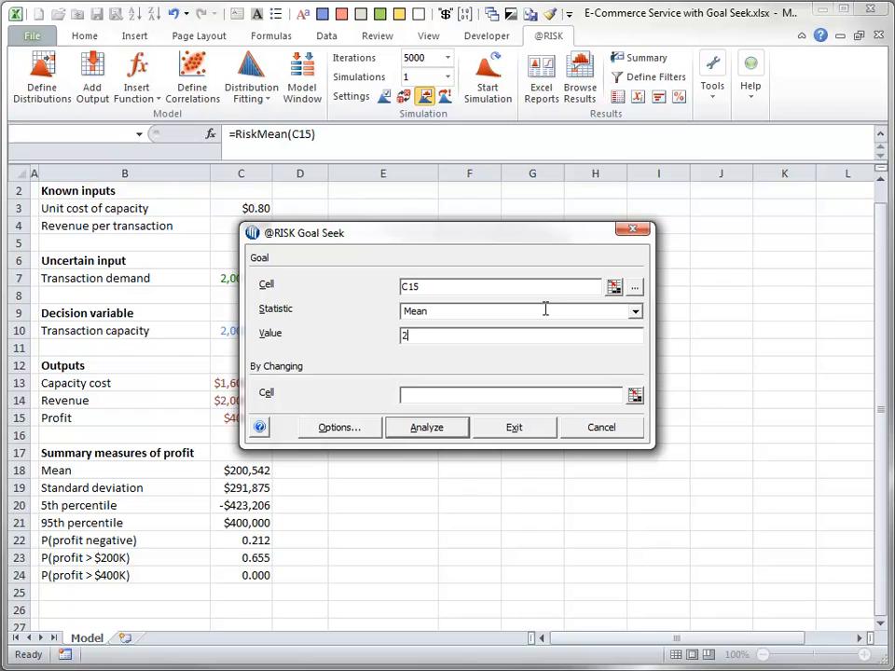
pyautogui.write('30000')
# Step: Assign the Transaction capacity cell C10 as the Goal Seek's changing cell
pyautogui.click(635, 395)
pyautogui.click(241, 348)
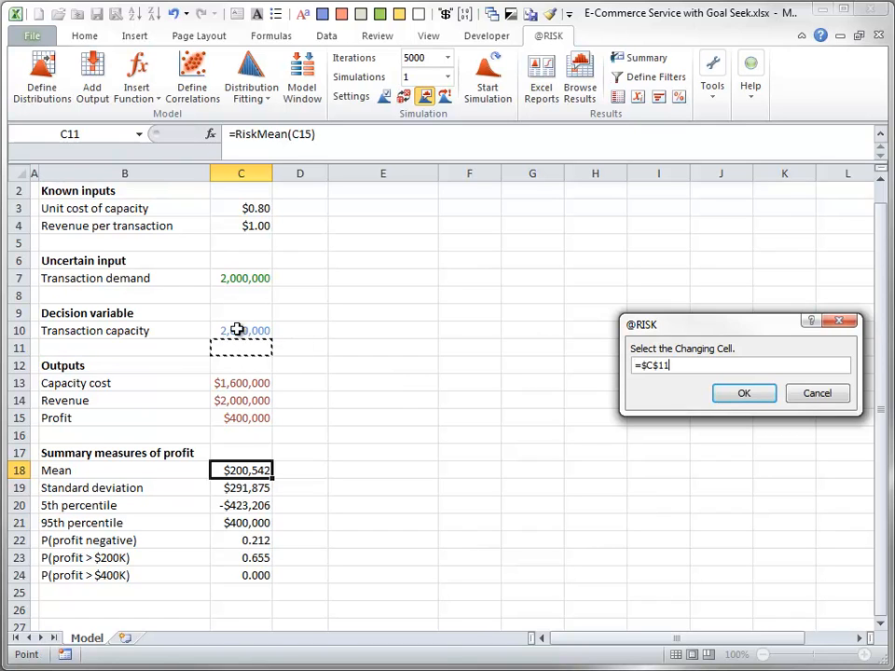
pyautogui.click(238, 331)
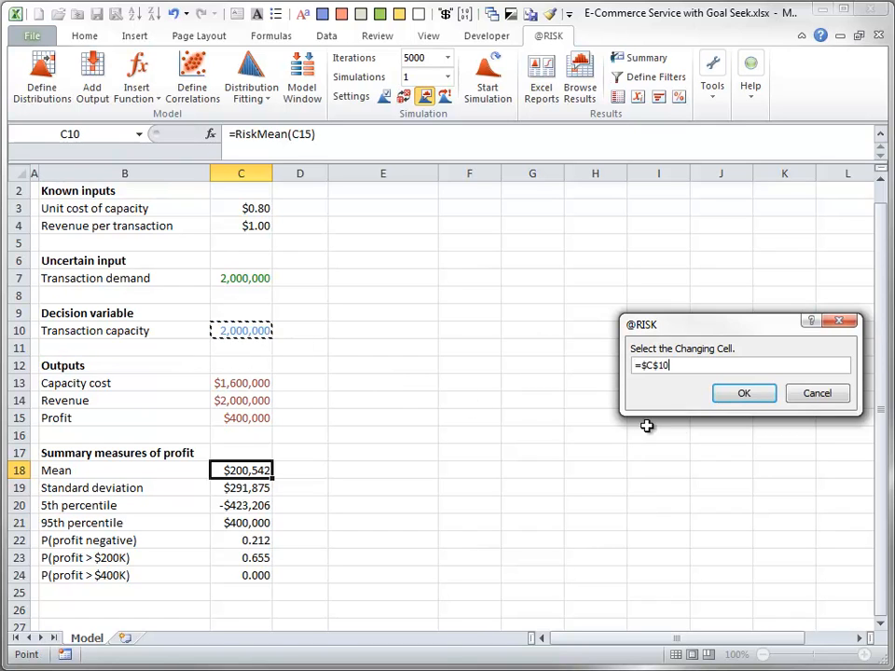
pyautogui.click(742, 394)
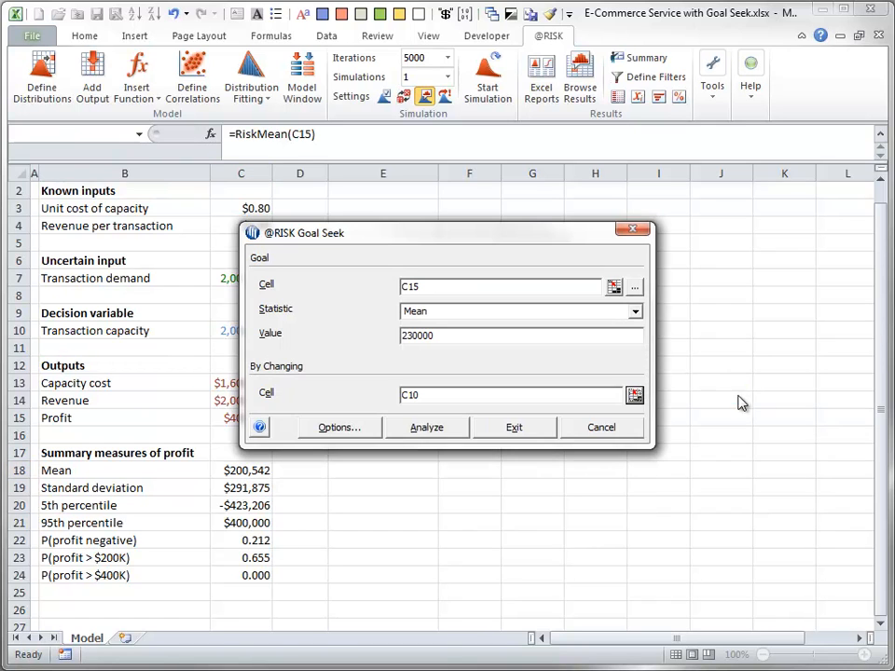
# Step: Limit the Goal Seek's changing cell to a minimum of 1000000 and a maximum of 2000000
pyautogui.click(377, 432)
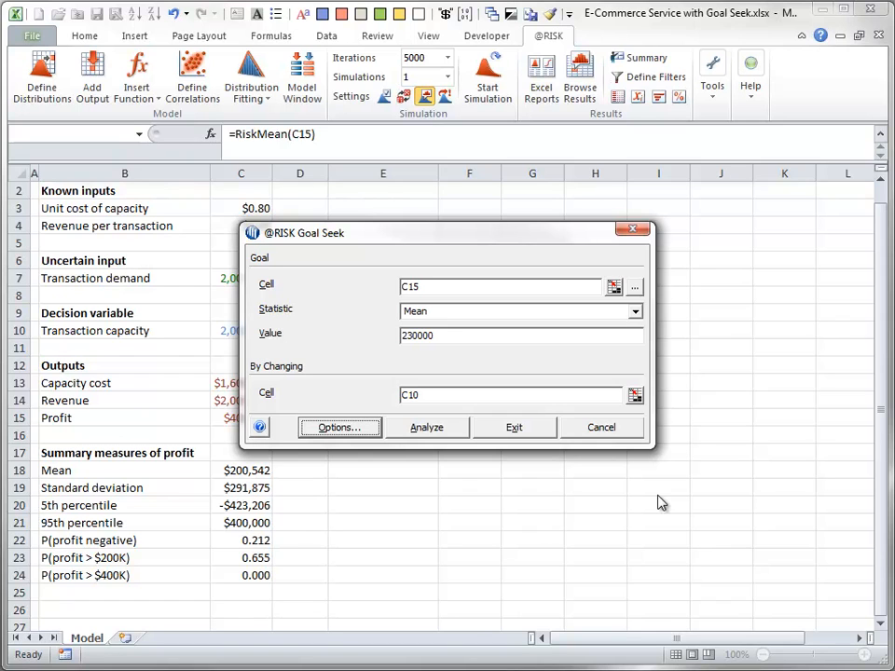
pyautogui.click(336, 429)
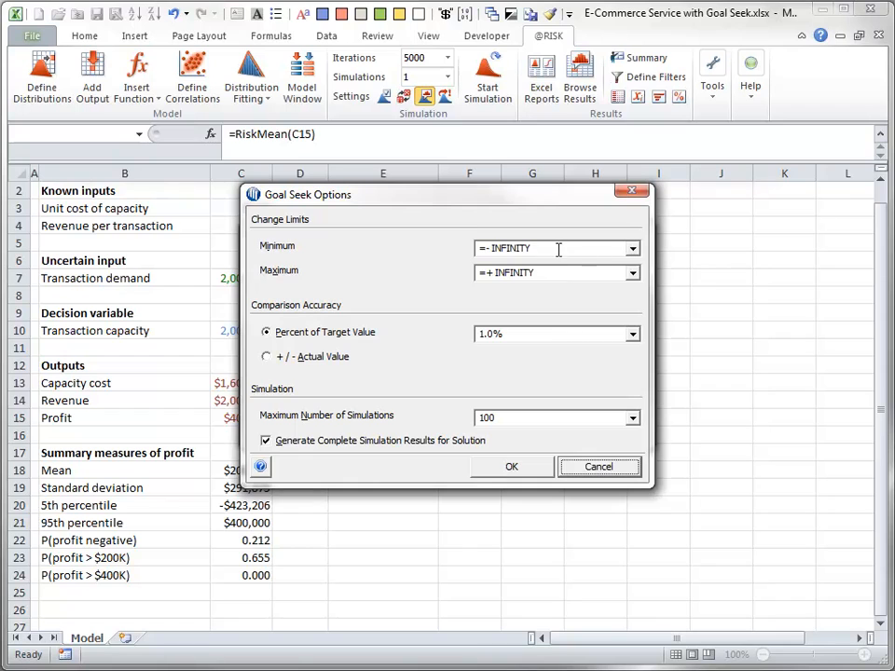
pyautogui.write('1000000')
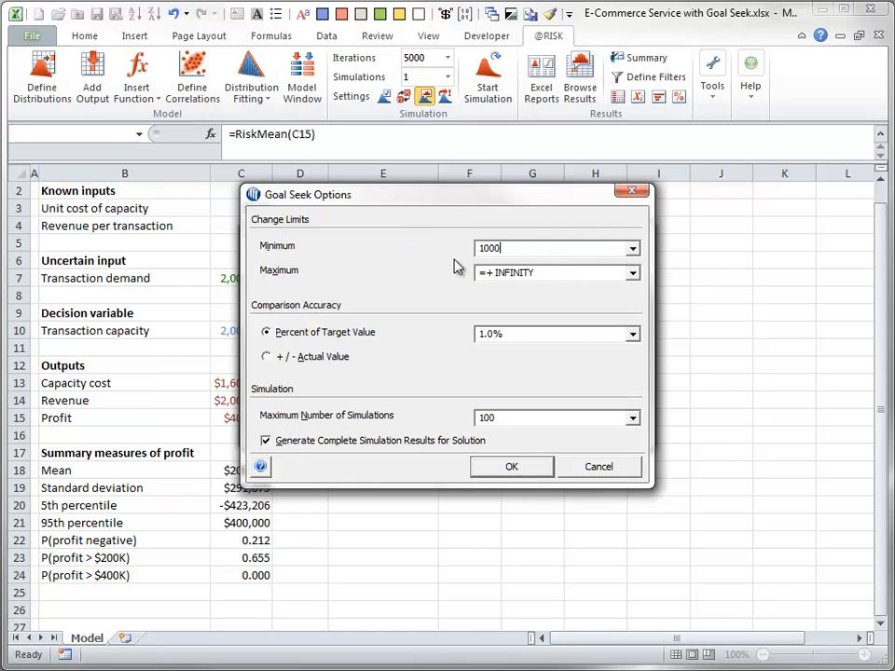
pyautogui.click(564, 273)
pyautogui.write('2000000')
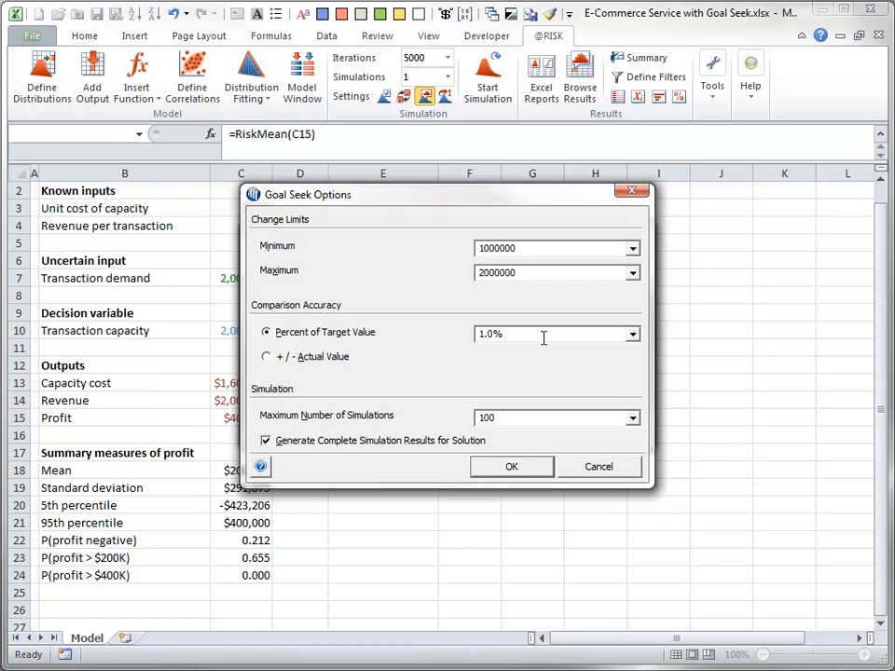
pyautogui.click(521, 469)
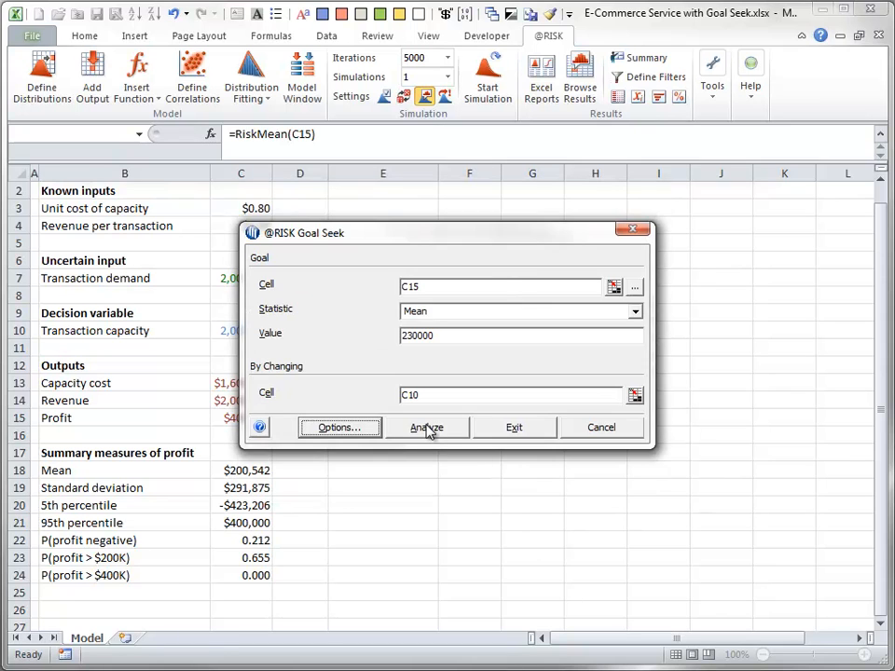
# Step: Run the Goal Seek analysis, accept its solution for the capacity cell C10, and check the mean profit in C18
pyautogui.click(428, 429)
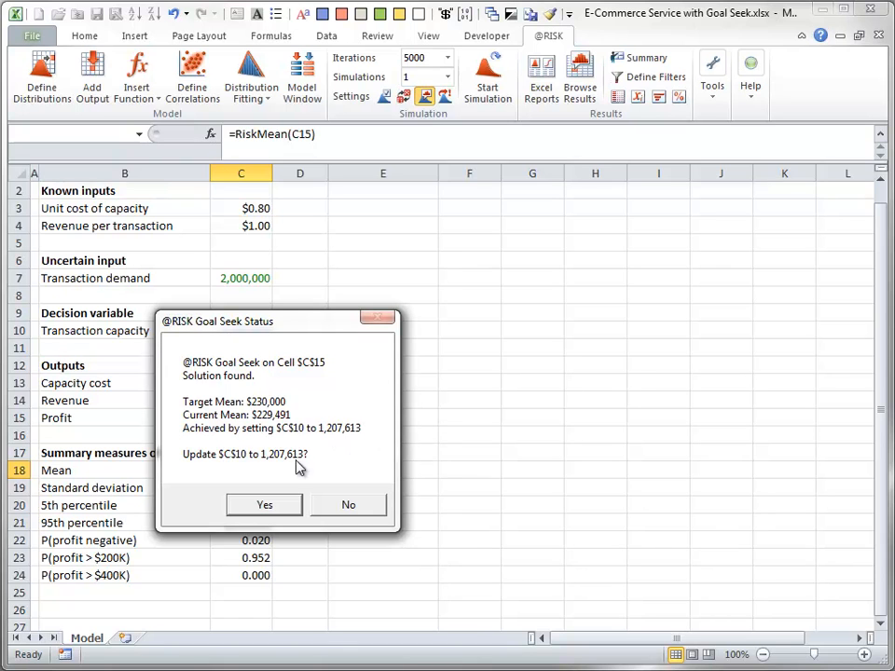
pyautogui.click(265, 504)
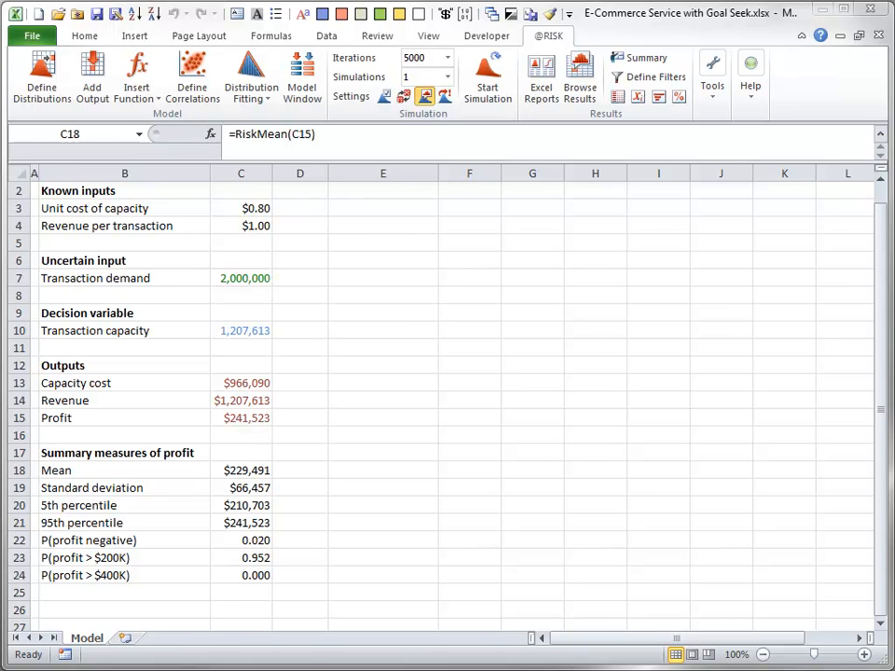
pyautogui.click(250, 471)
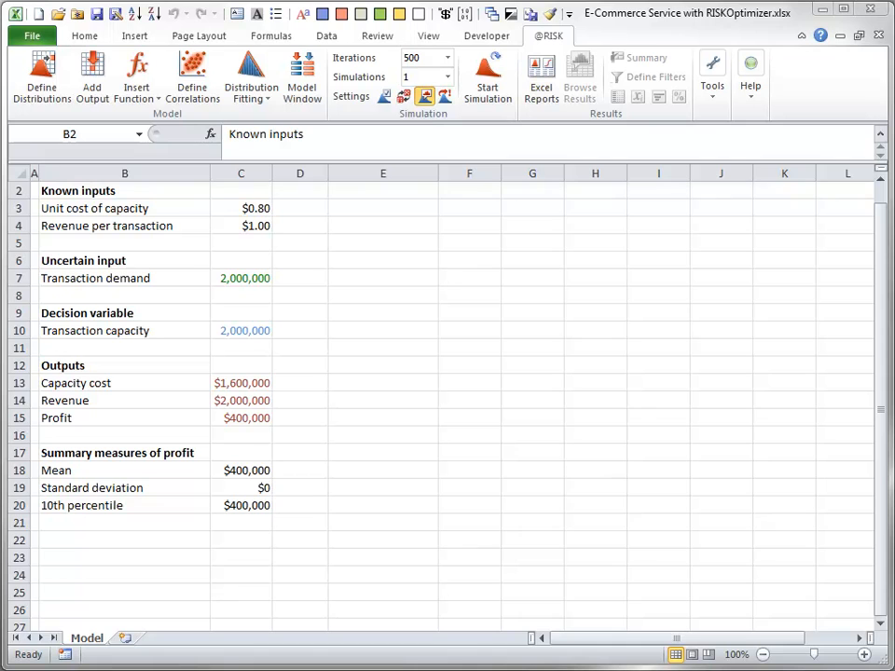
pyautogui.click(711, 92)
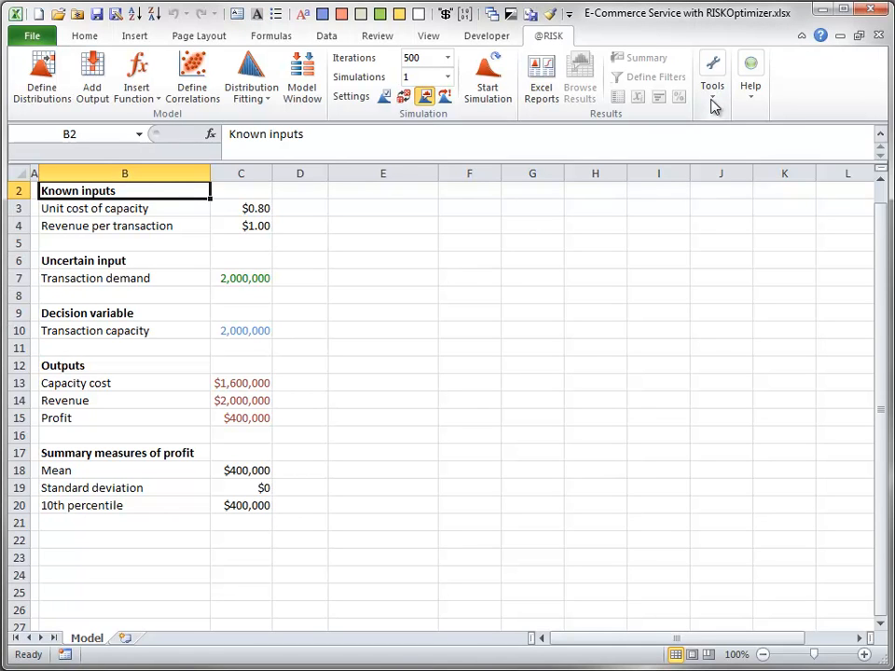
pyautogui.click(711, 101)
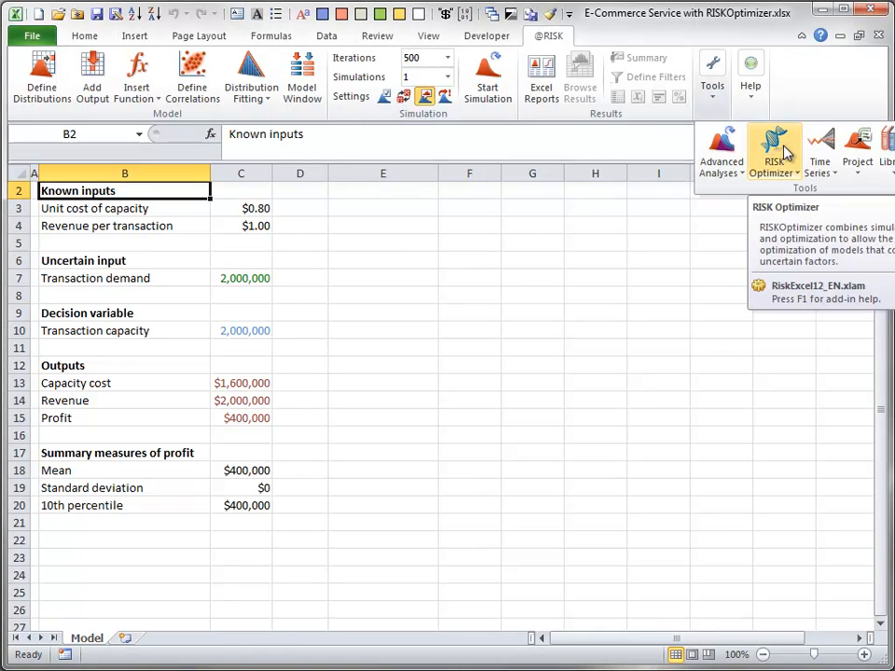
pyautogui.click(781, 149)
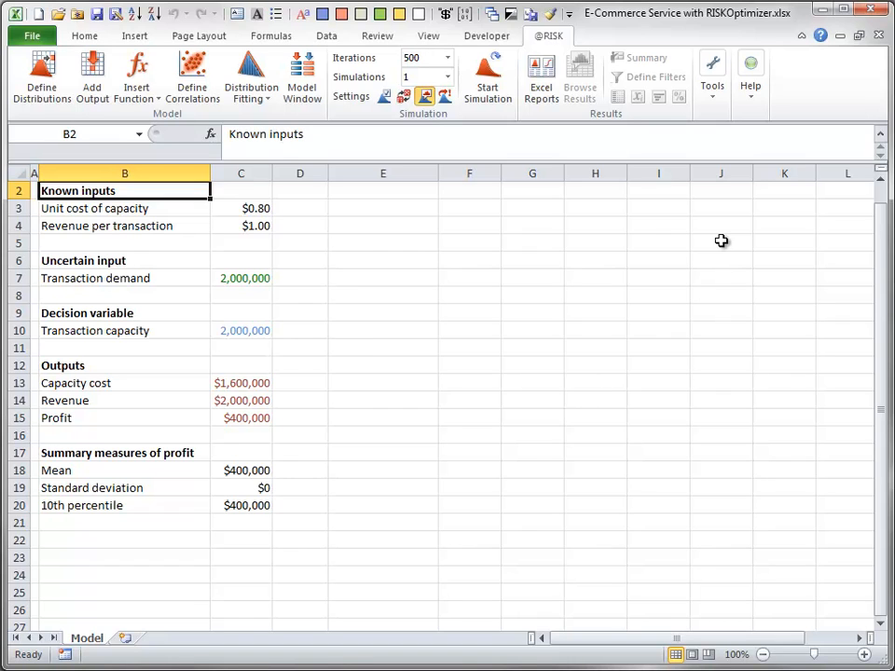
# Step: Open the RISKOptimizer model definition, review the available statistics, and set Profit cell C15 as the cell to maximize
pyautogui.click(713, 94)
pyautogui.click(783, 145)
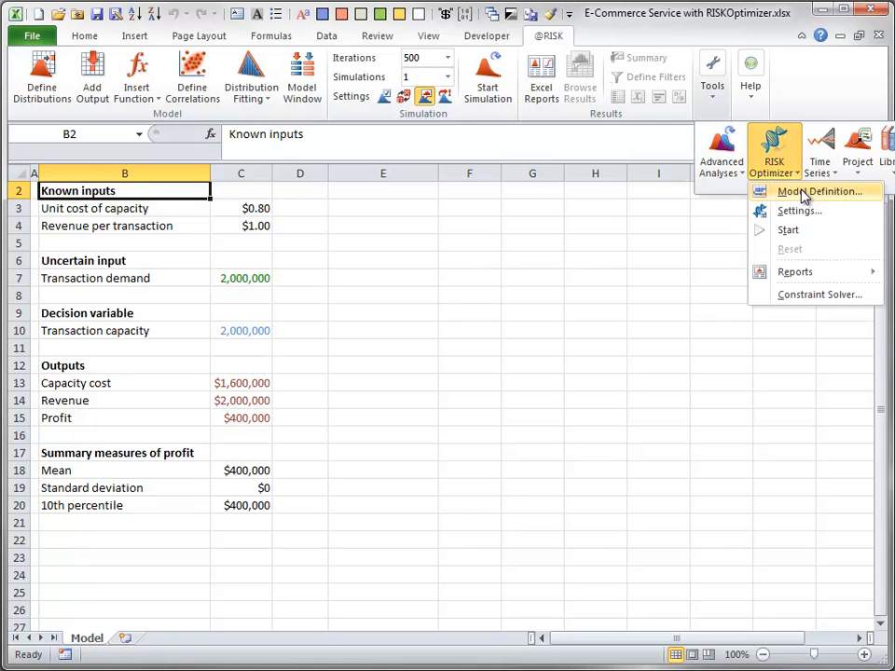
pyautogui.click(798, 190)
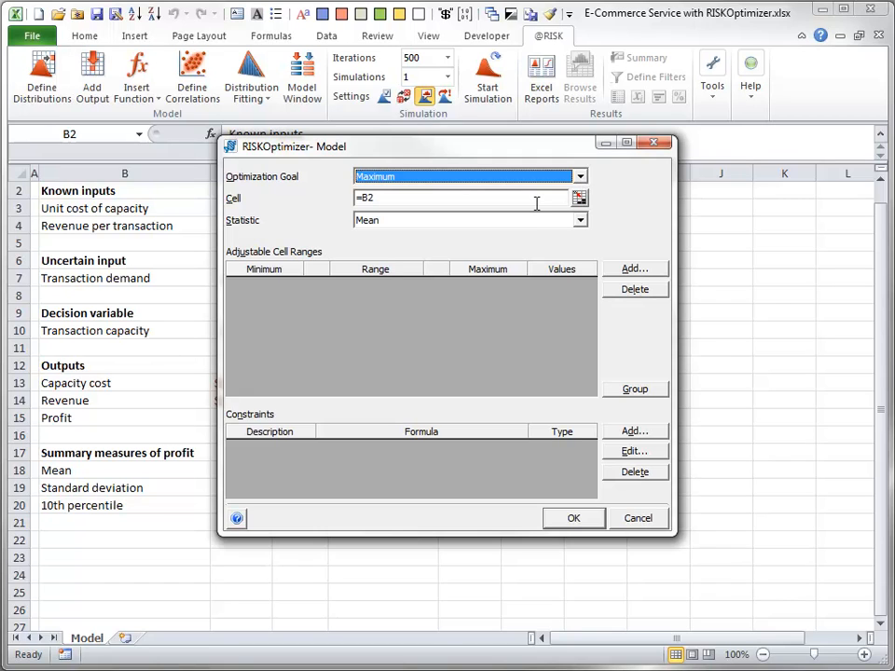
pyautogui.click(580, 221)
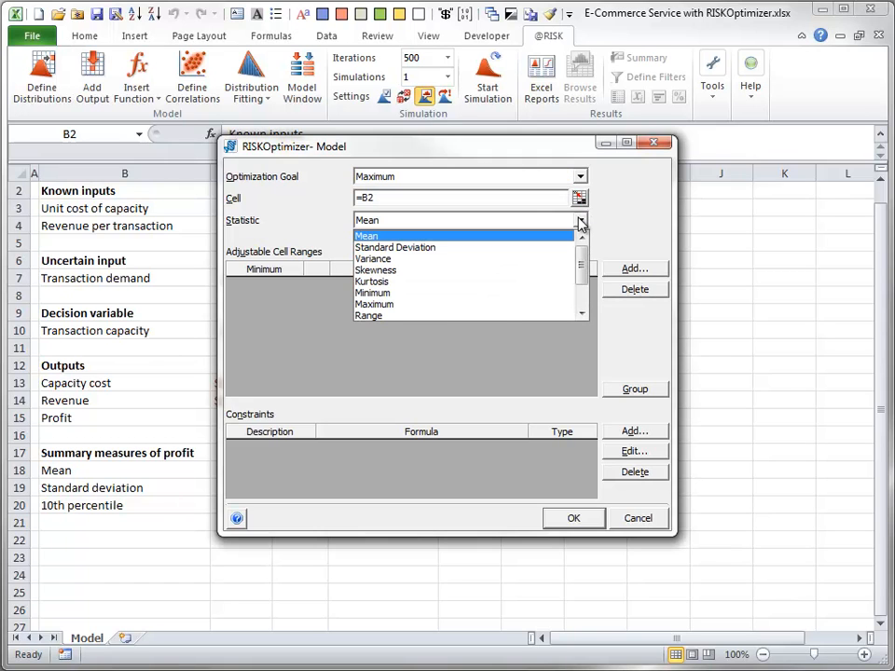
pyautogui.click(580, 222)
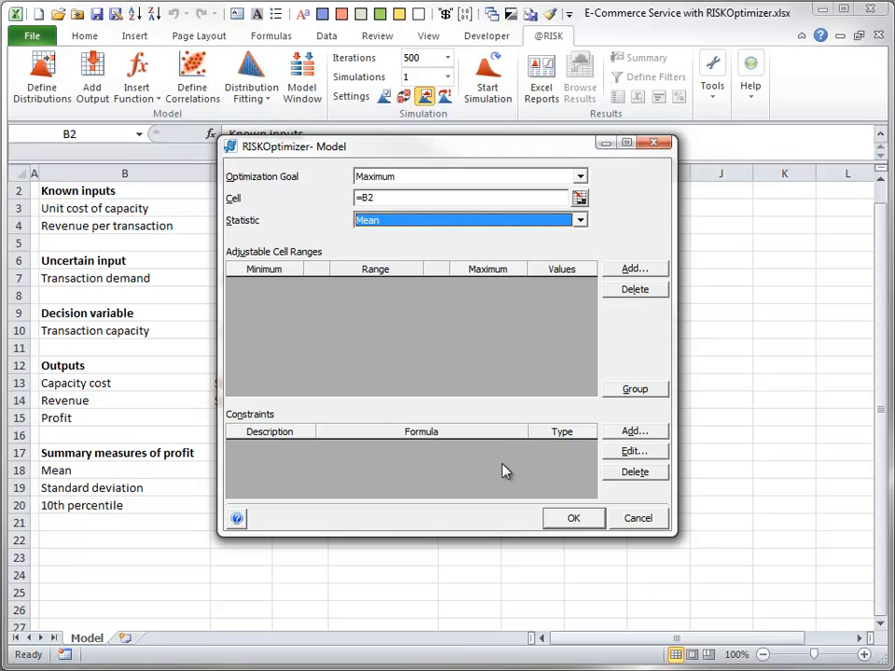
pyautogui.click(579, 200)
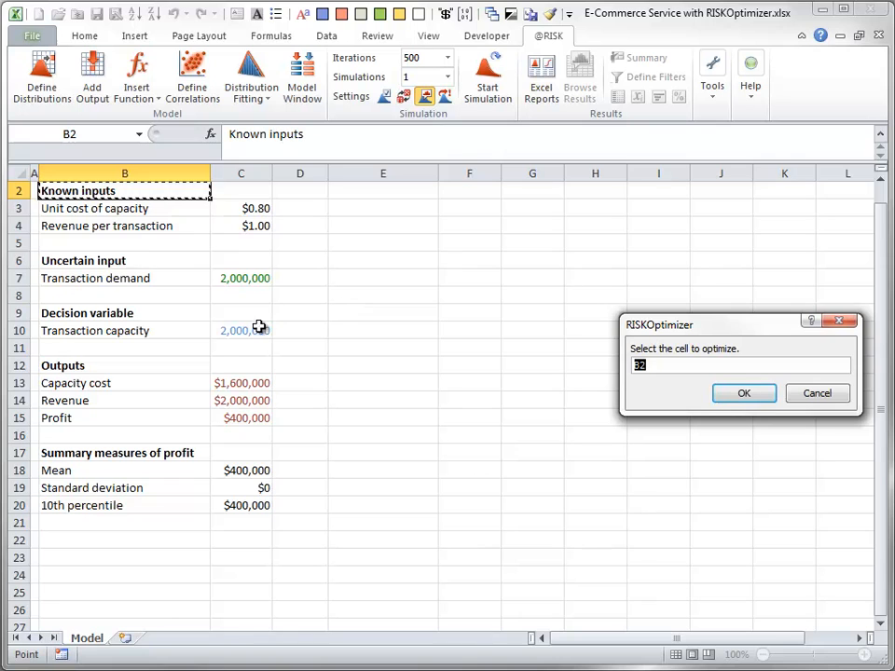
pyautogui.click(238, 421)
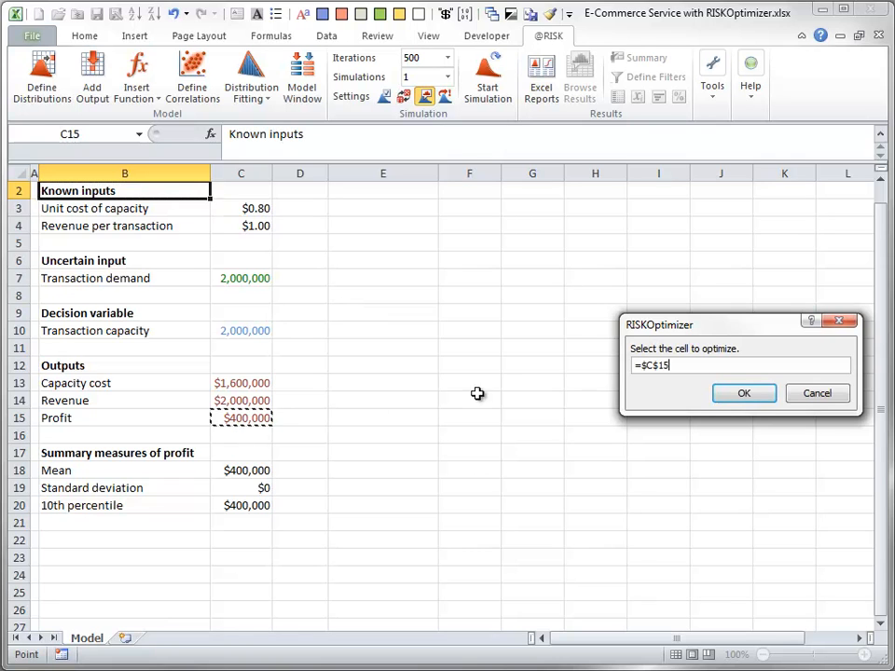
pyautogui.click(743, 393)
# Step: Set the optimization statistic to Percentile (X for given P) at 10%
pyautogui.click(581, 221)
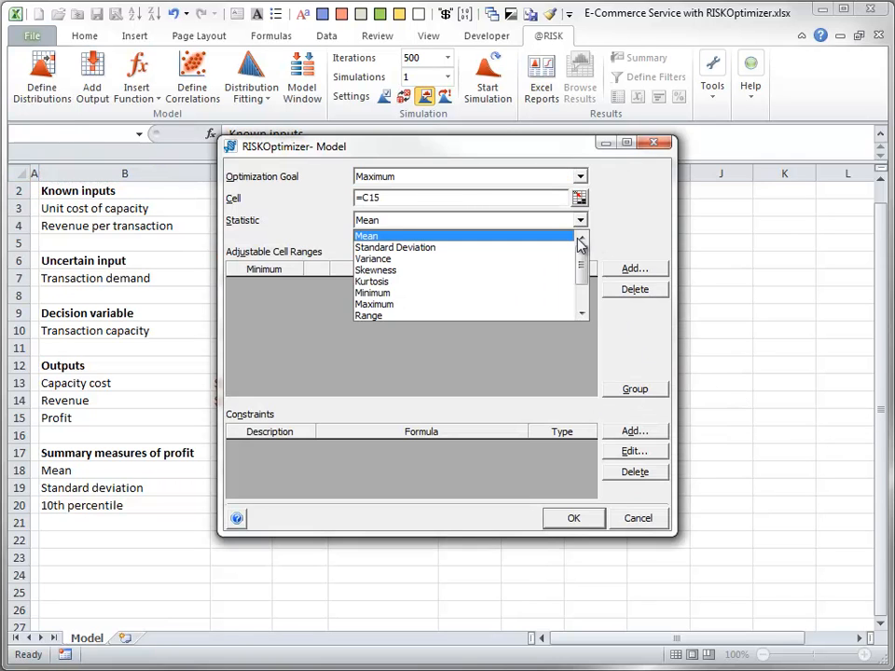
pyautogui.moveTo(582, 263); pyautogui.dragTo(579, 292)
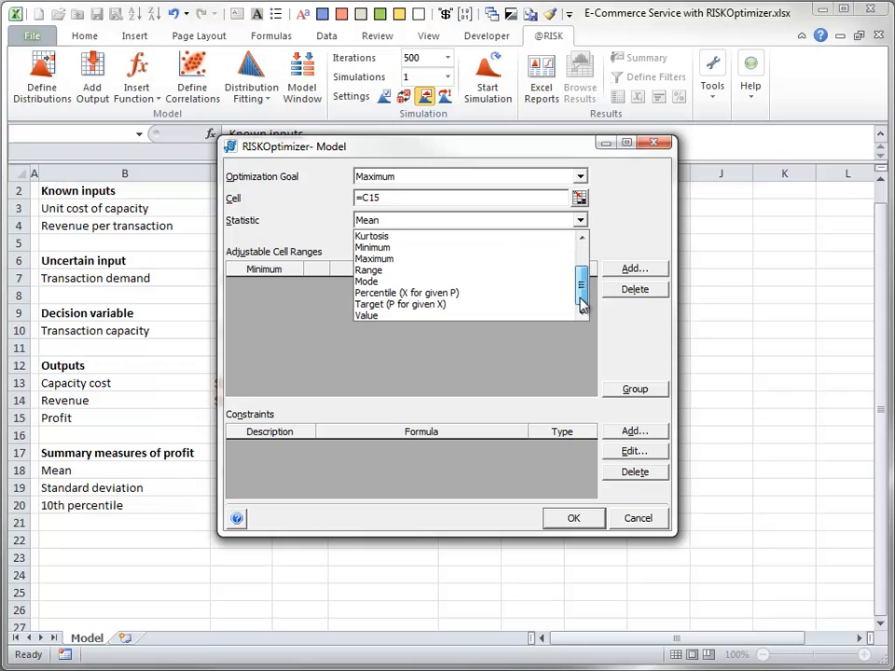
pyautogui.click(416, 295)
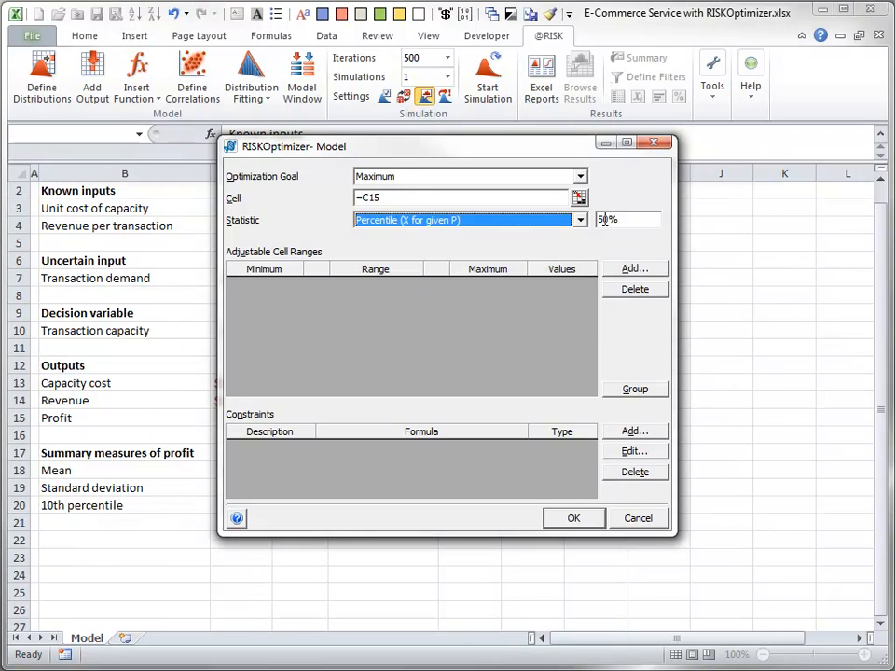
pyautogui.write('1')
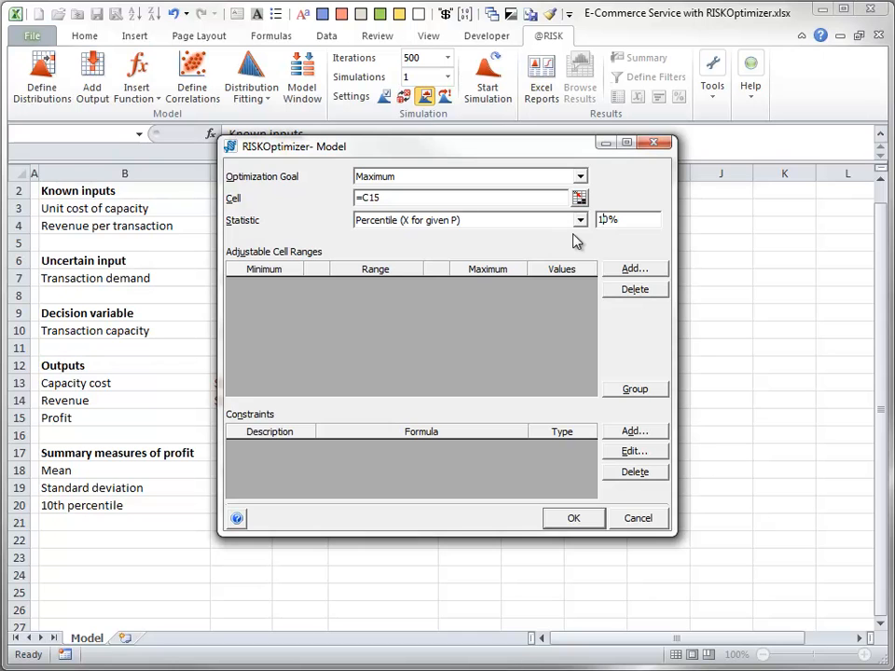
pyautogui.write('0')
# Step: Add the Transaction capacity cell C10 as an adjustable cell range in the optimization model
pyautogui.click(635, 270)
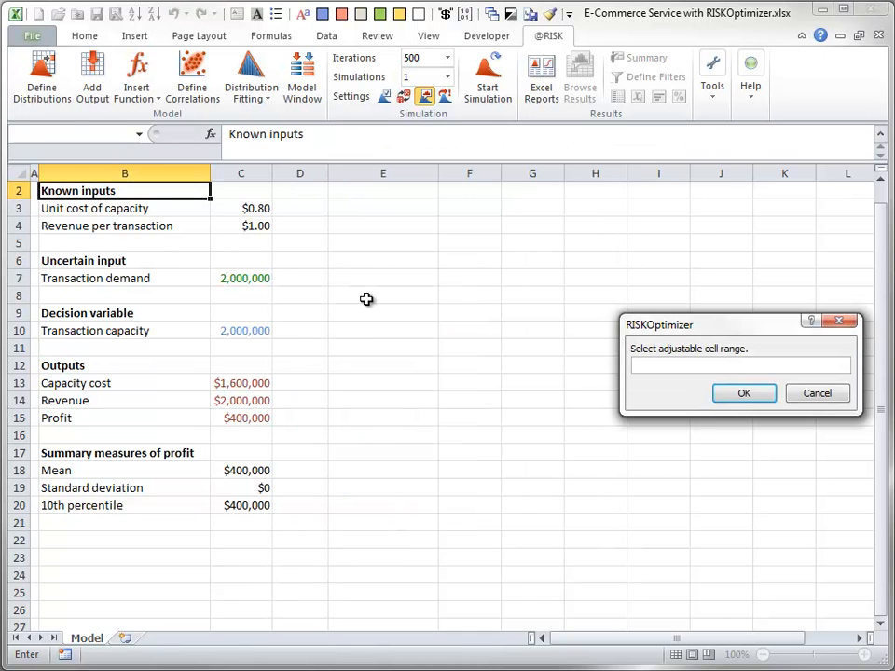
pyautogui.click(241, 331)
pyautogui.click(744, 393)
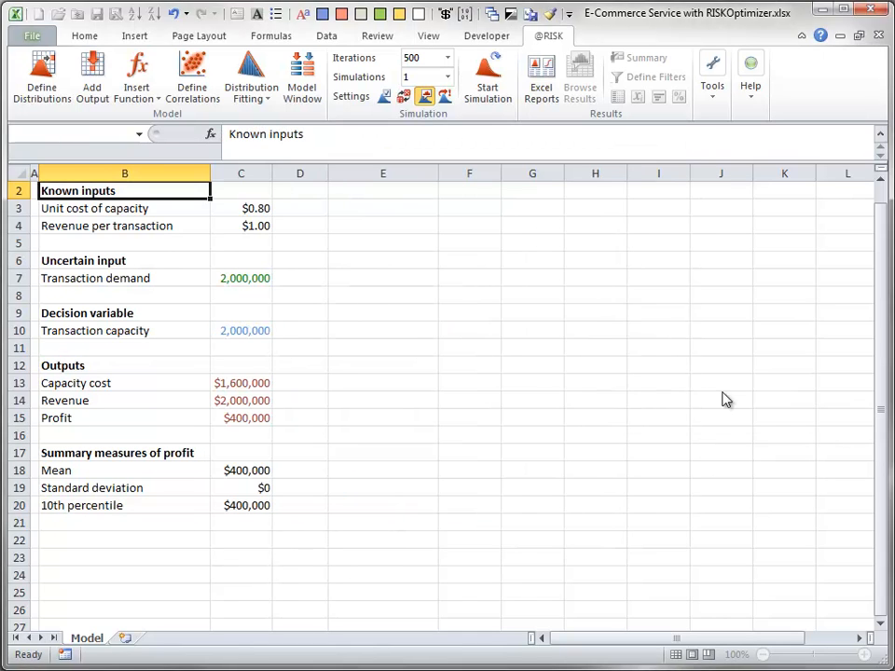
# Step: Limit the adjustable cell C10 to a minimum of 1000000 and a maximum of 2000000, and accept the optimization model
pyautogui.click(259, 298)
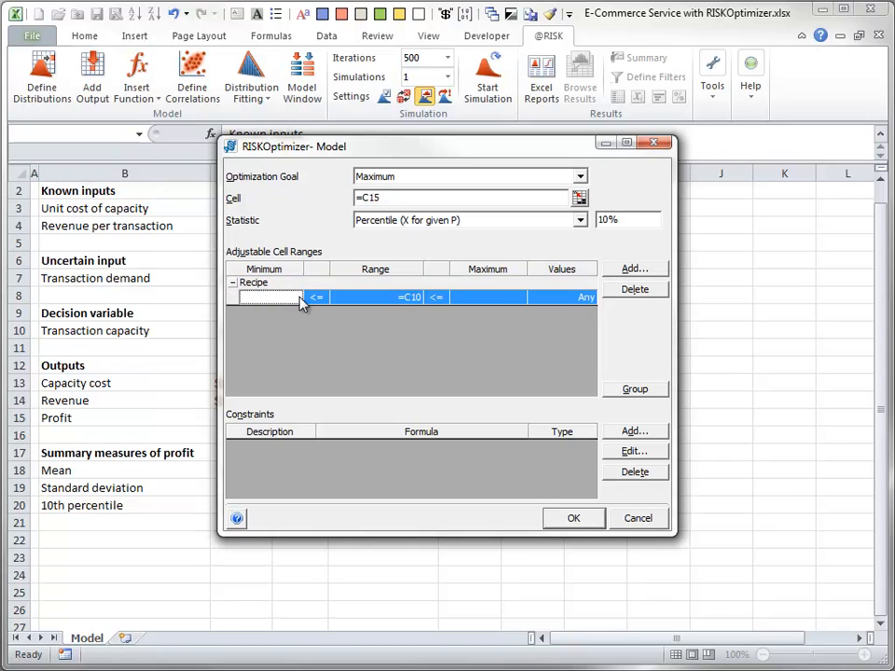
pyautogui.write('1000000')
pyautogui.click(466, 297)
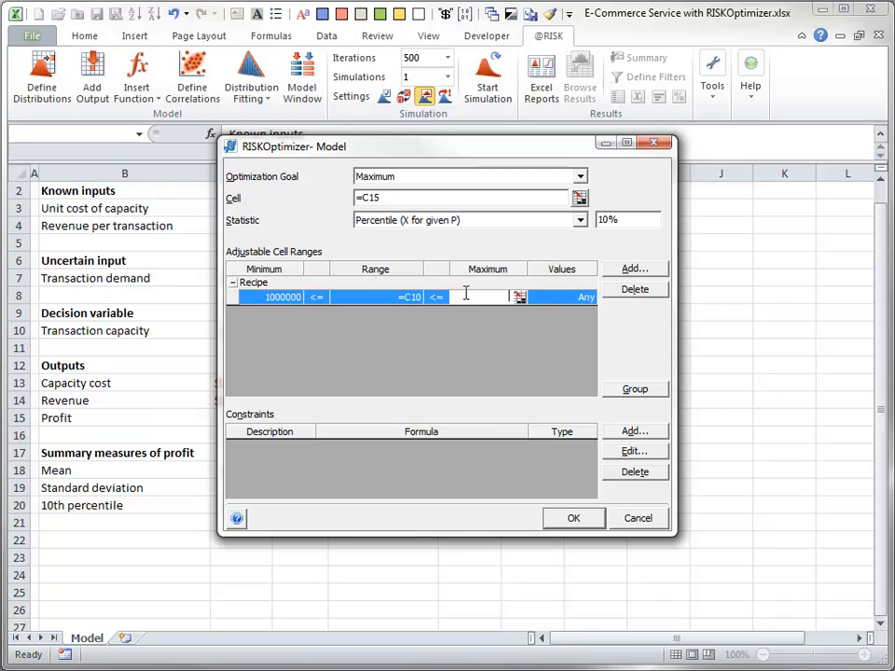
pyautogui.write('2000000')
pyautogui.click(565, 523)
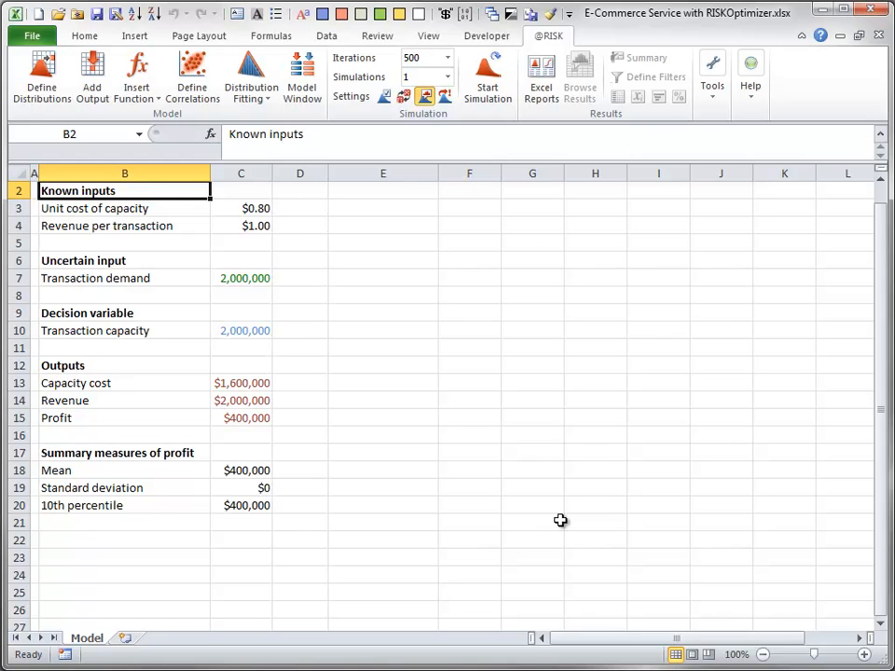
# Step: Start the RISKOptimizer optimization of the 10th percentile of profit
pyautogui.click(713, 88)
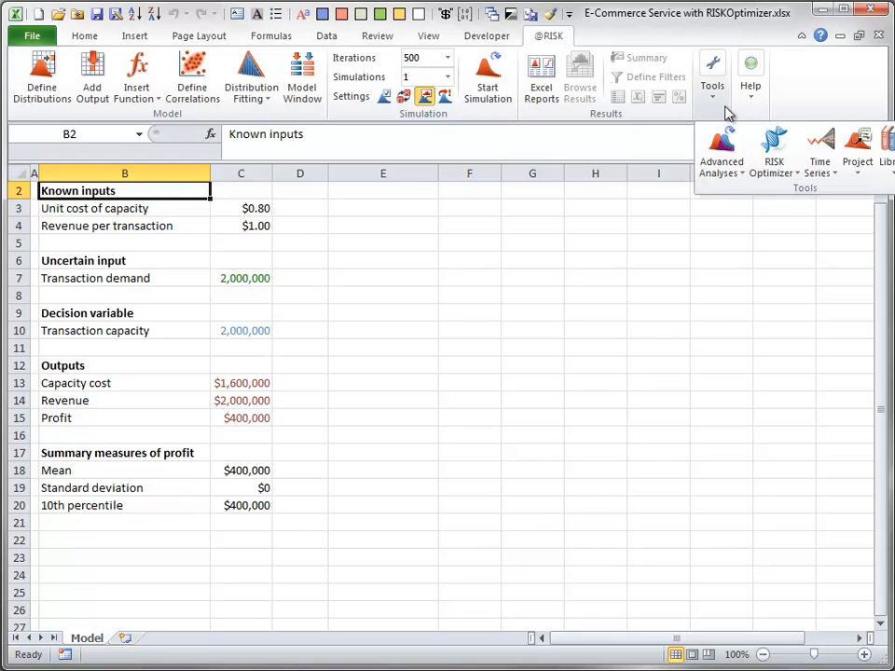
pyautogui.click(773, 149)
pyautogui.click(791, 231)
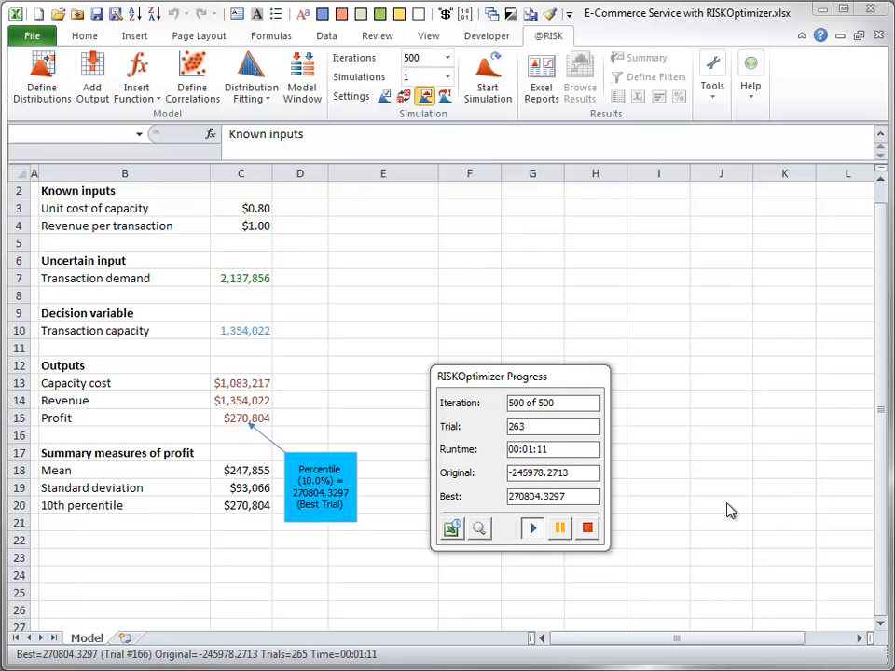
# Step: Stop the optimization, keep the best solution in the workbook without generating reports, and close the Profit distribution graph
pyautogui.click(588, 528)
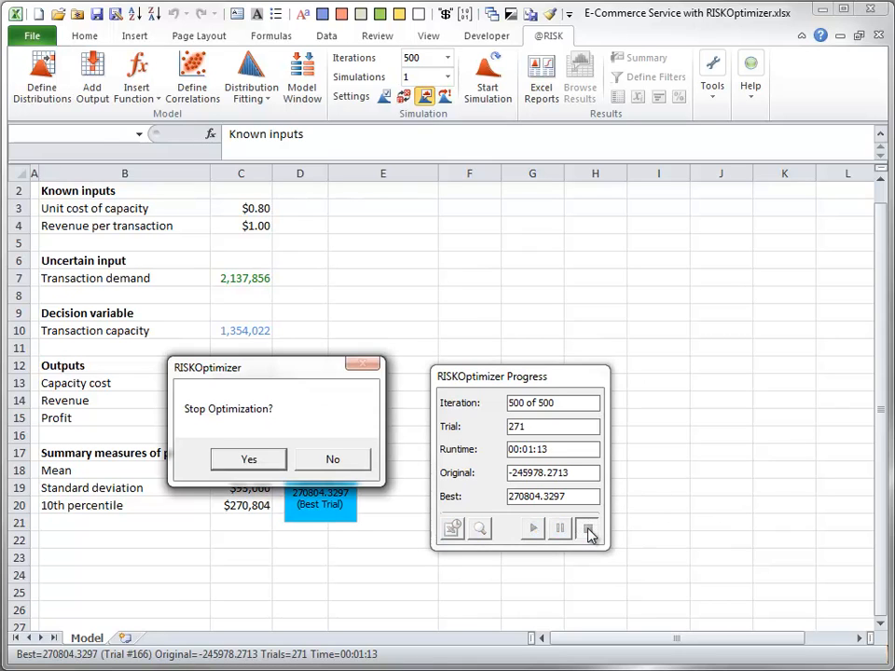
pyautogui.click(250, 459)
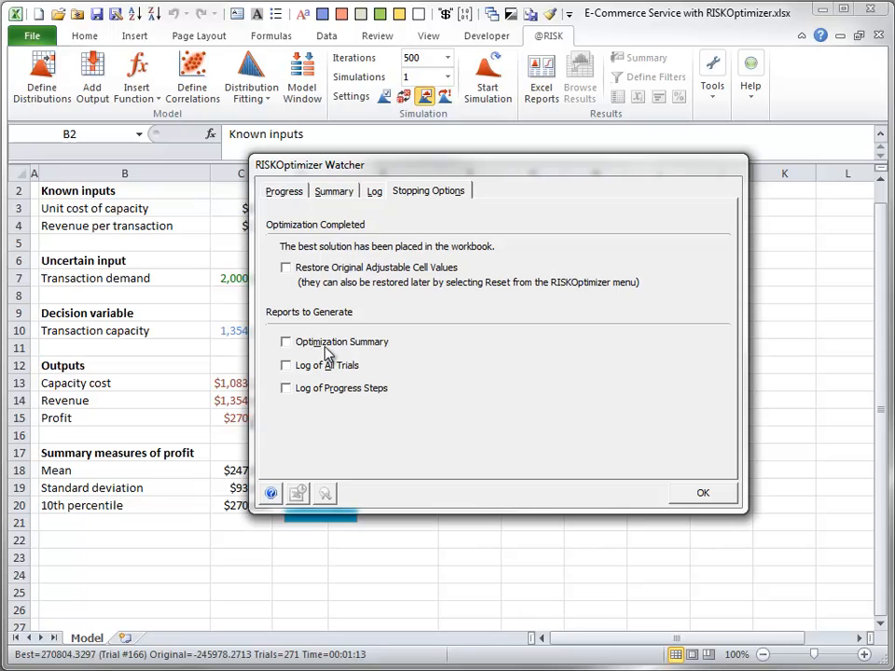
pyautogui.click(701, 496)
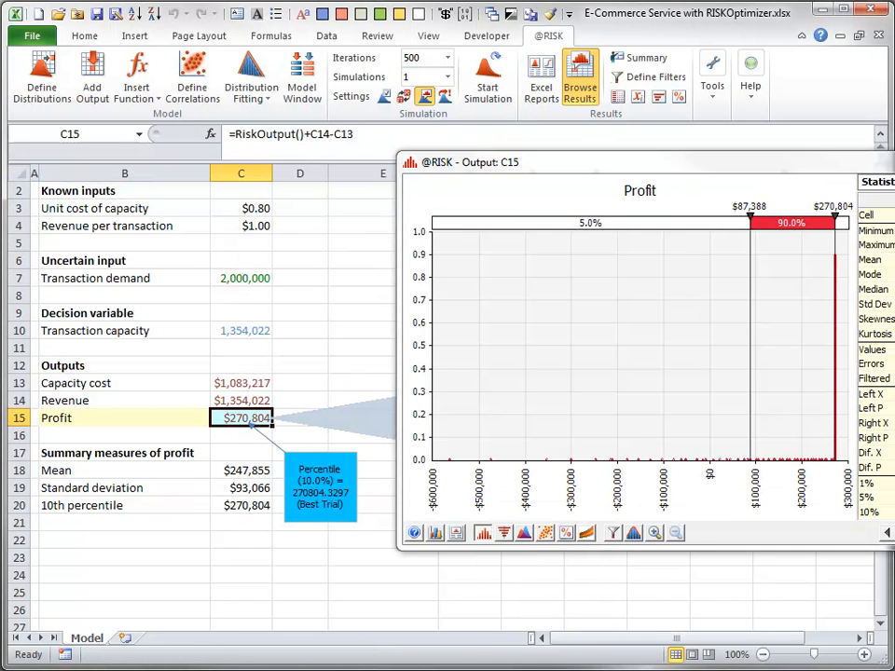
pyautogui.click(894, 534)
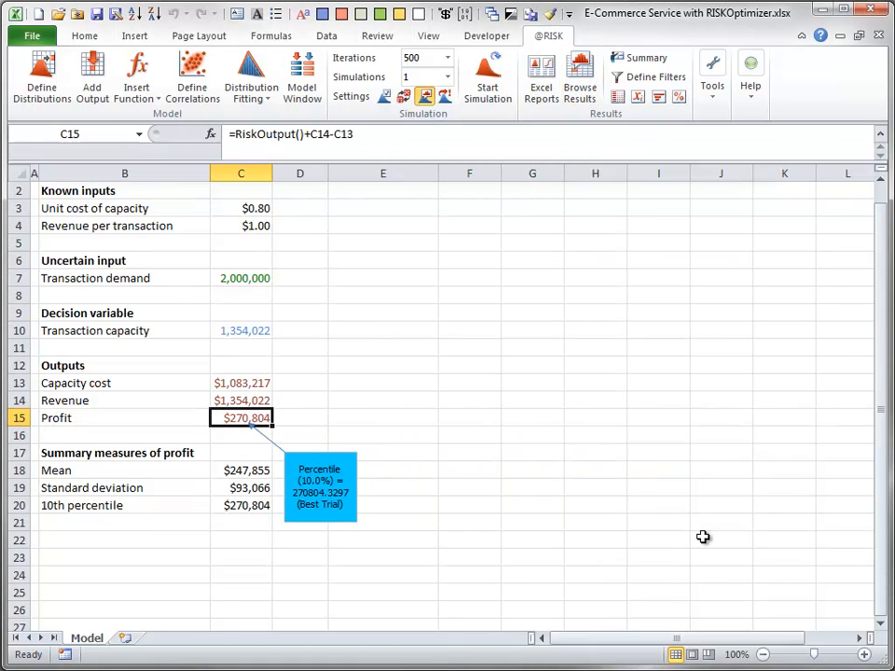